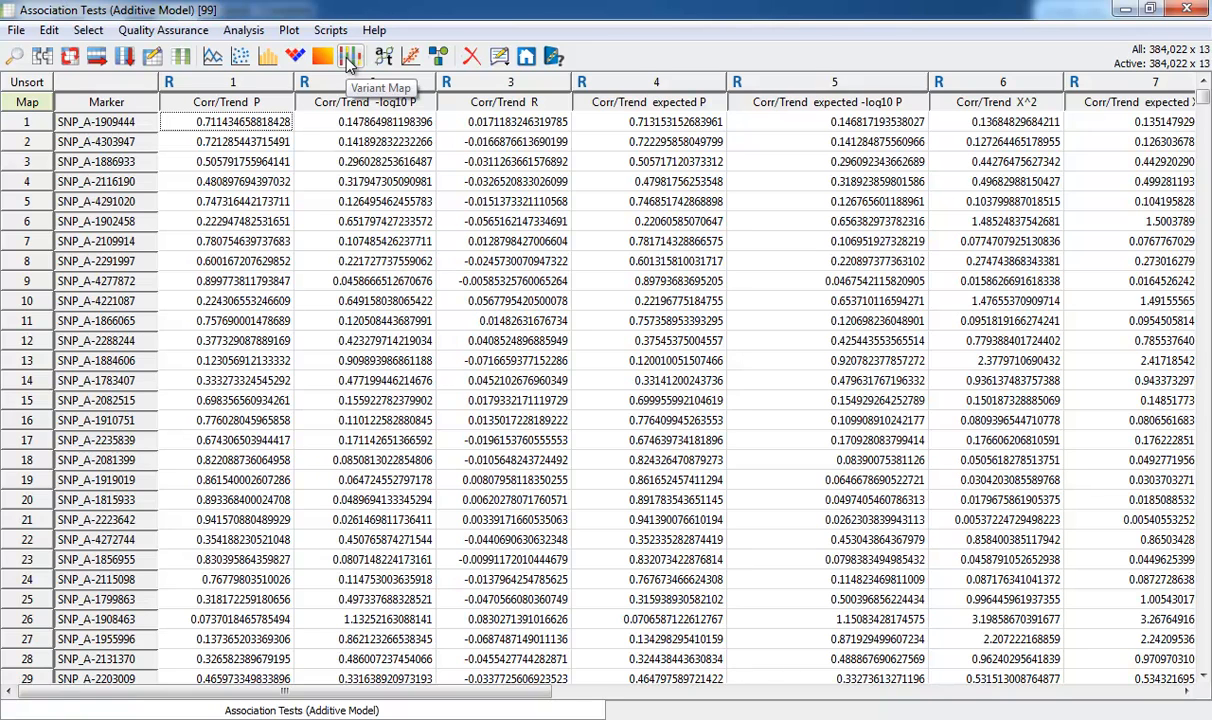
Plot the Corr/Trend -log10 P column in the genome browser with one item per graph, and maximize the plot window
click(291, 35)
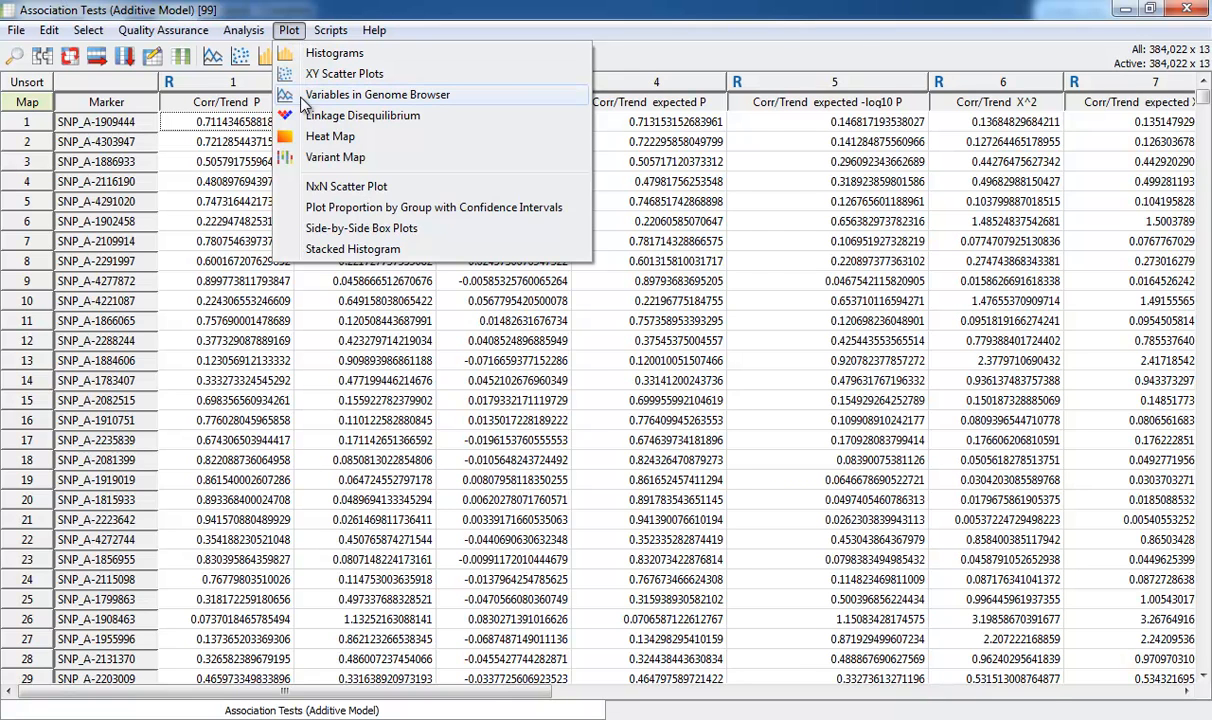
click(304, 98)
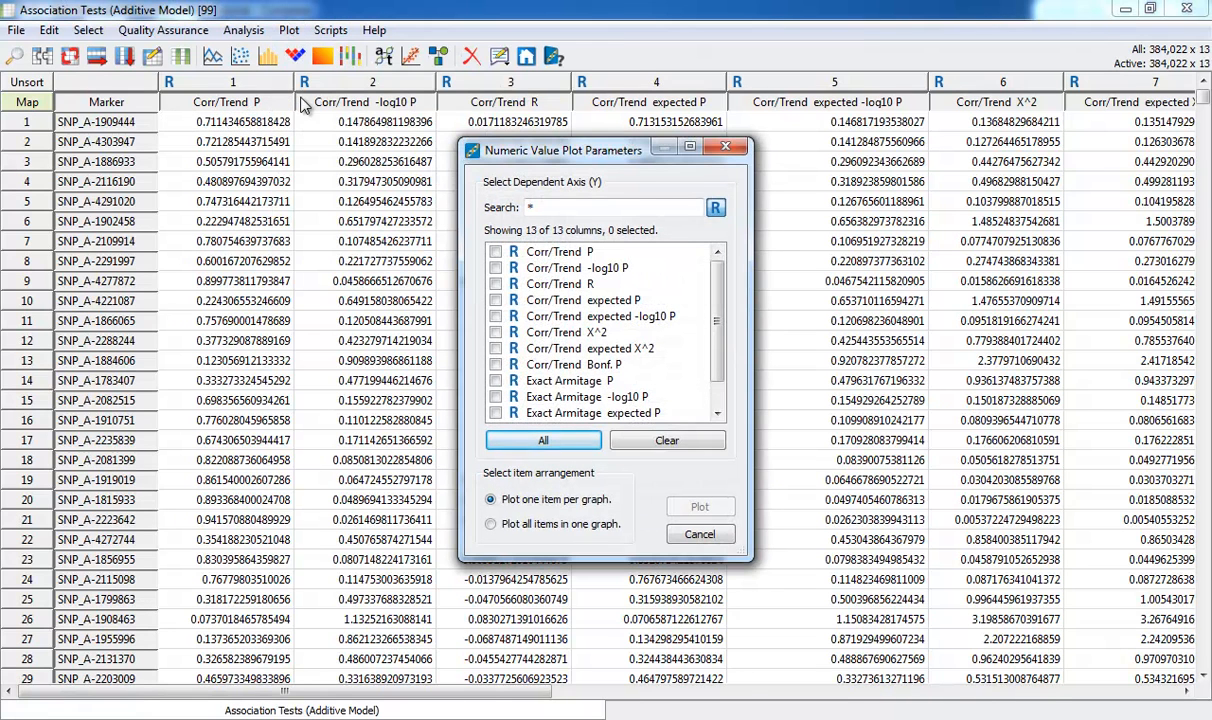
click(496, 269)
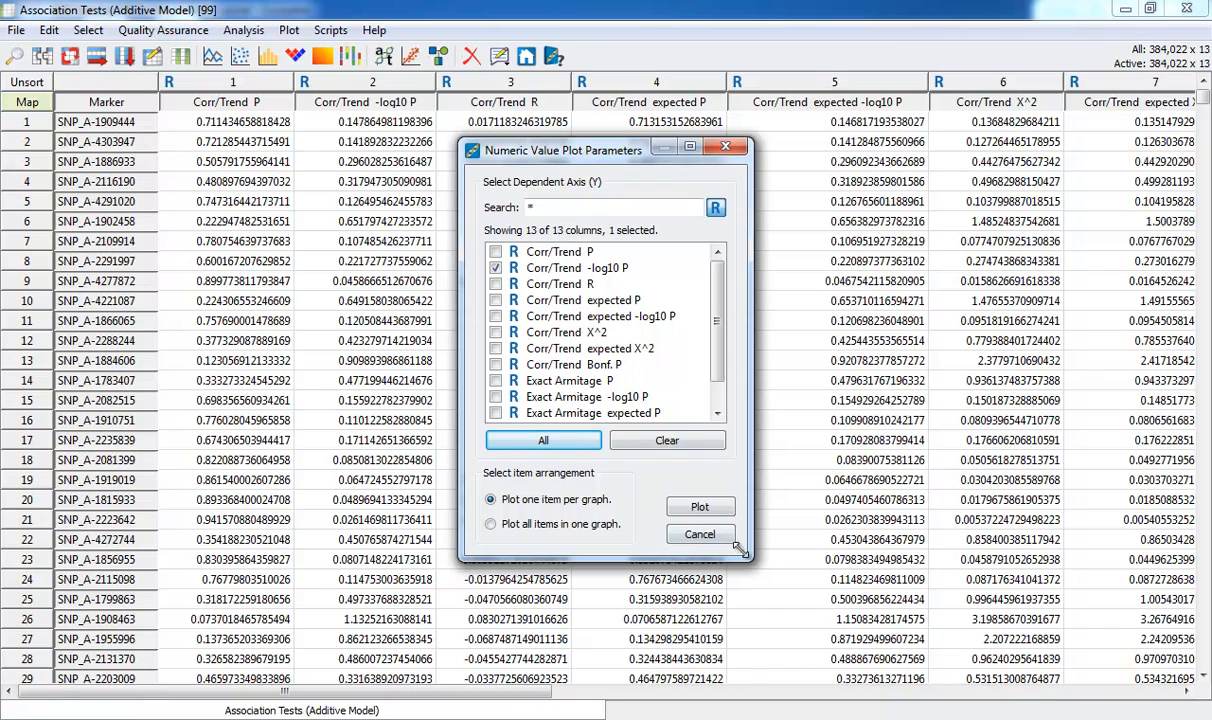
click(699, 507)
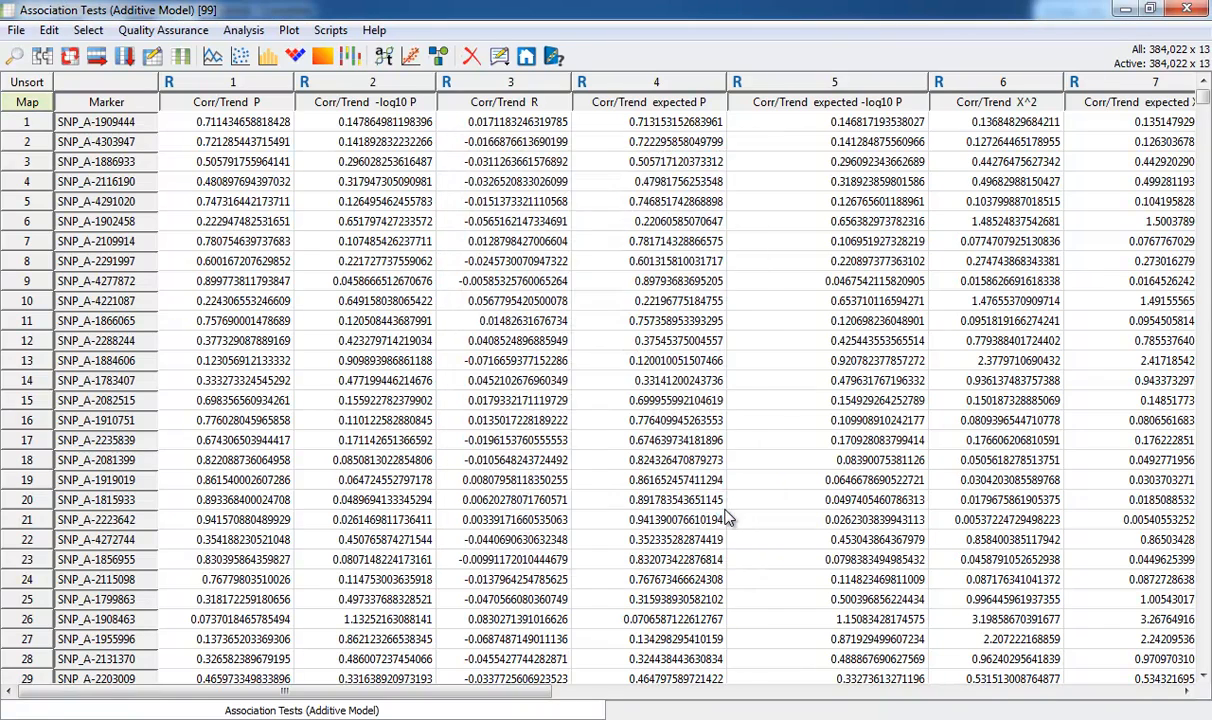
double_click(562, 91)
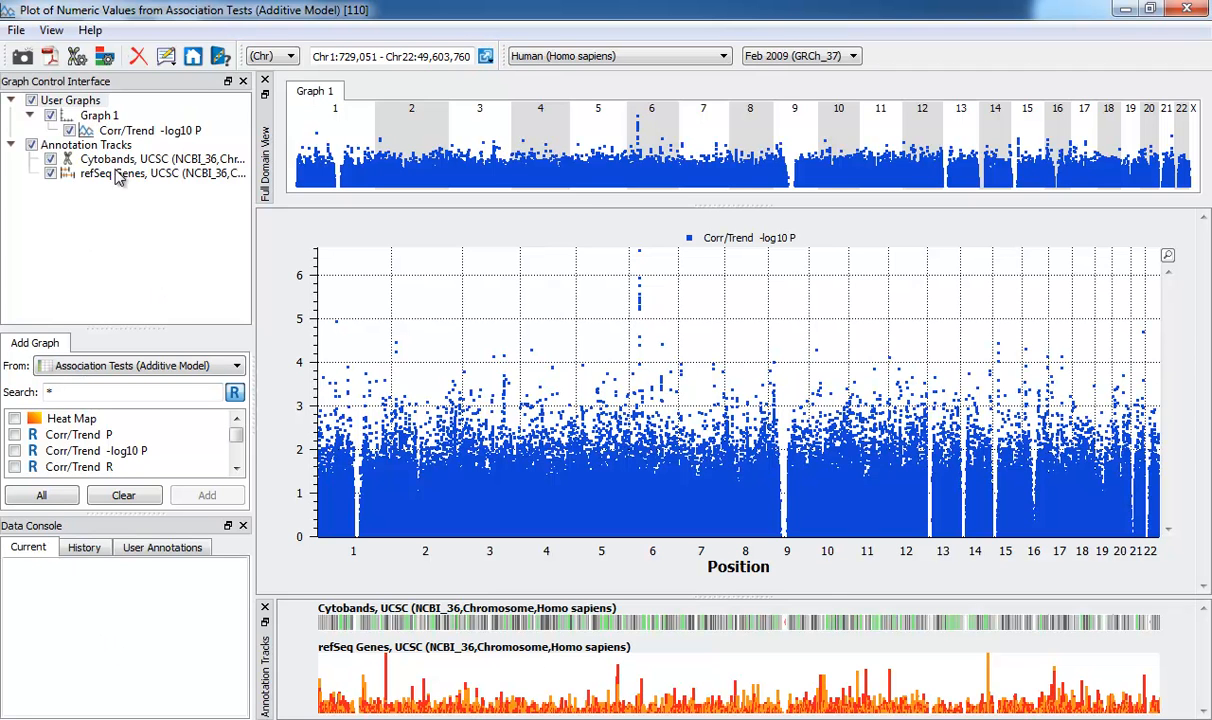
Enlarge the add-graph area for User Graphs and review its available columns and source spreadsheets
click(88, 101)
drag(139, 328, 136, 205)
scroll(115, 352, down, 1)
scroll(115, 357, up, 1)
click(122, 243)
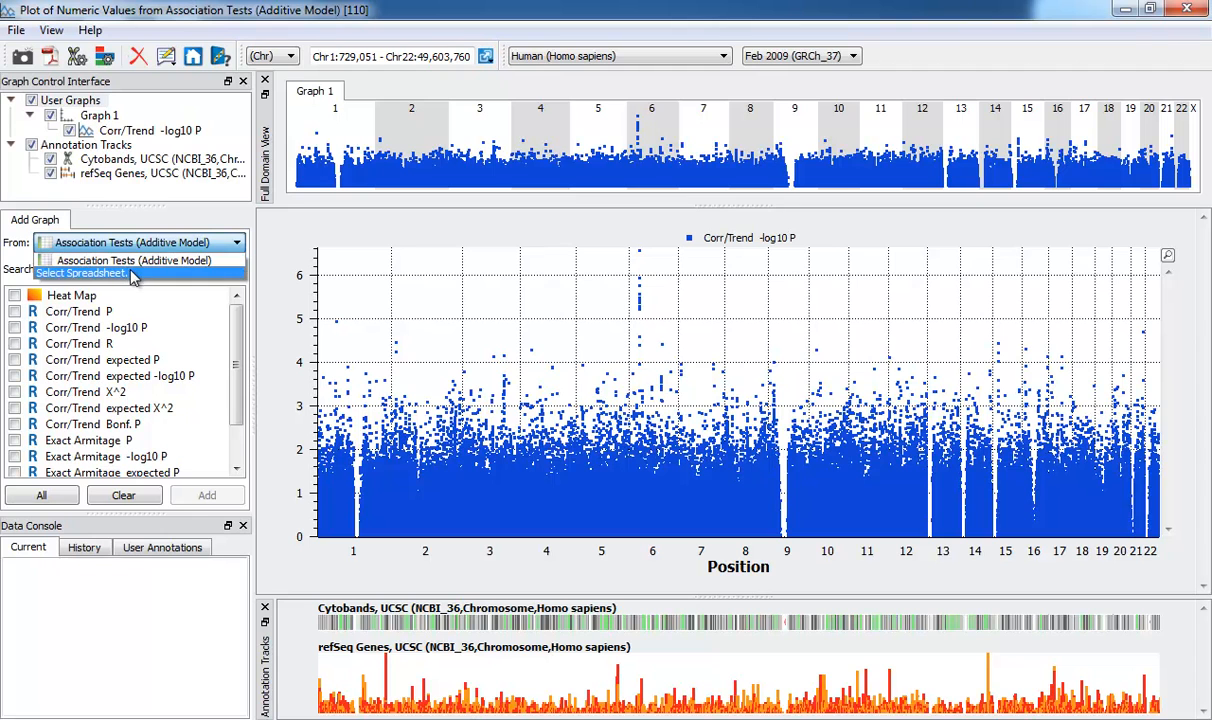
Show the title of Graph 1 and hide its legend
click(106, 116)
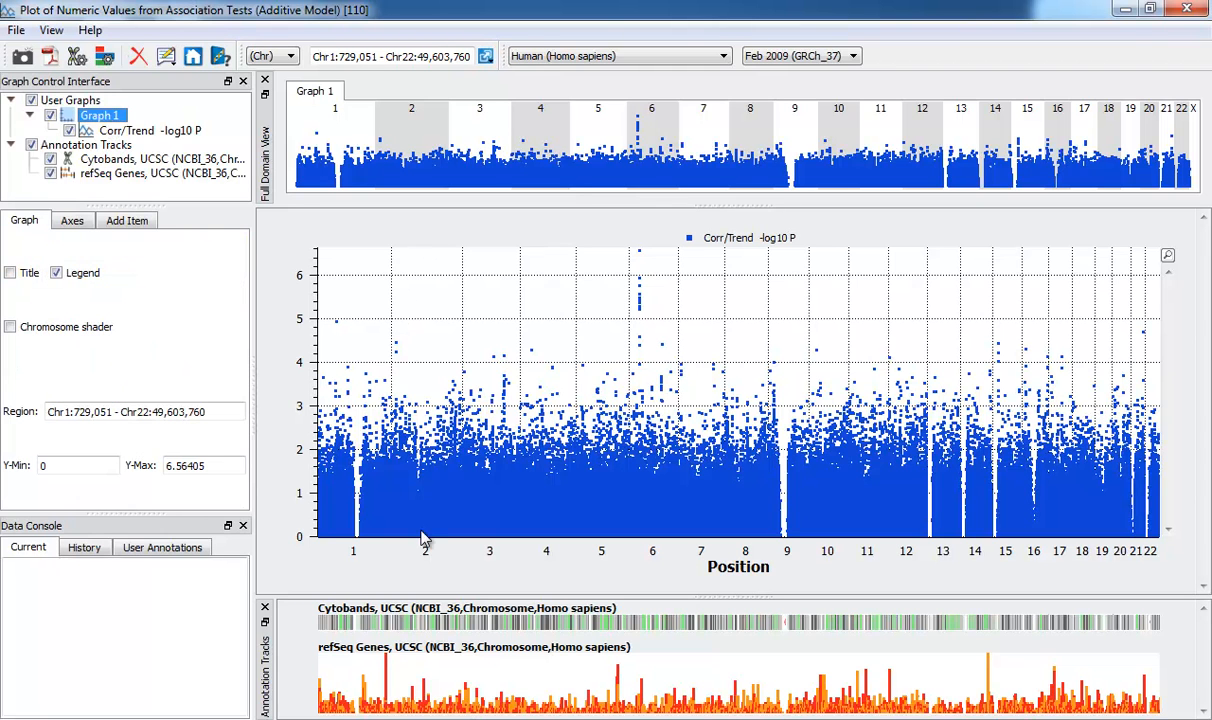
click(11, 271)
click(56, 273)
Rename Graph 1 as "Manhattan Plot"
right_click(108, 117)
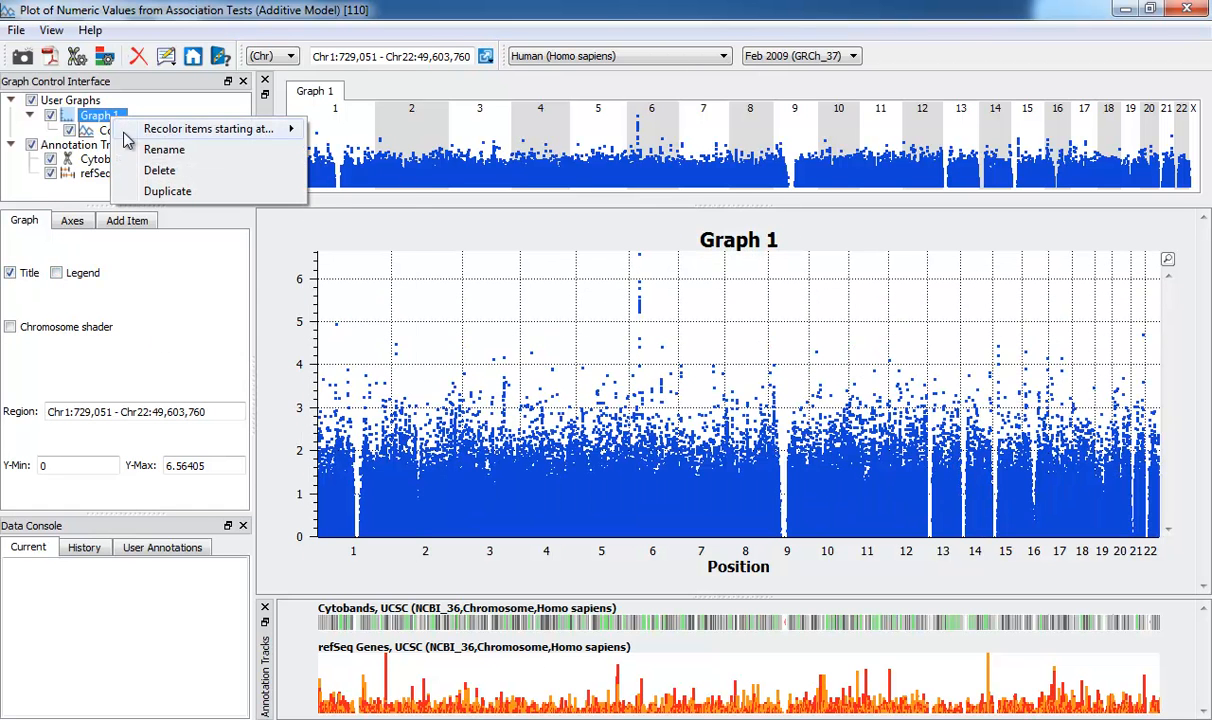
click(132, 149)
text(M)
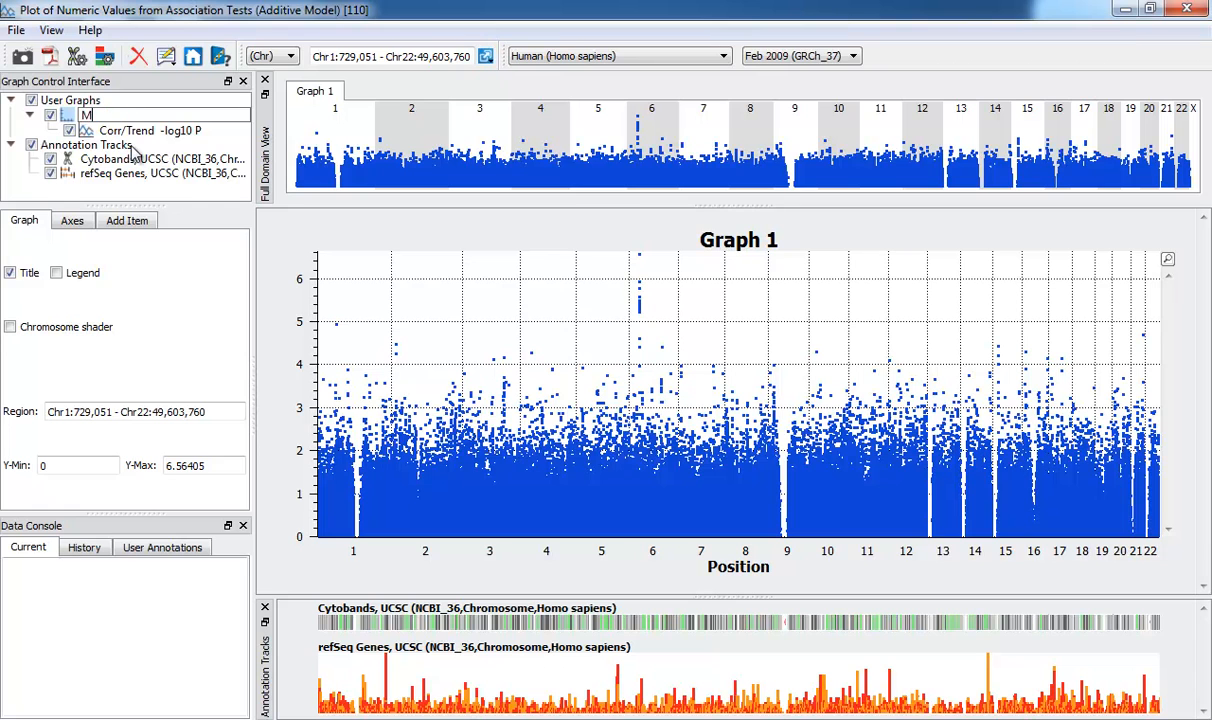
text(anhattan Plot)
key(Return)
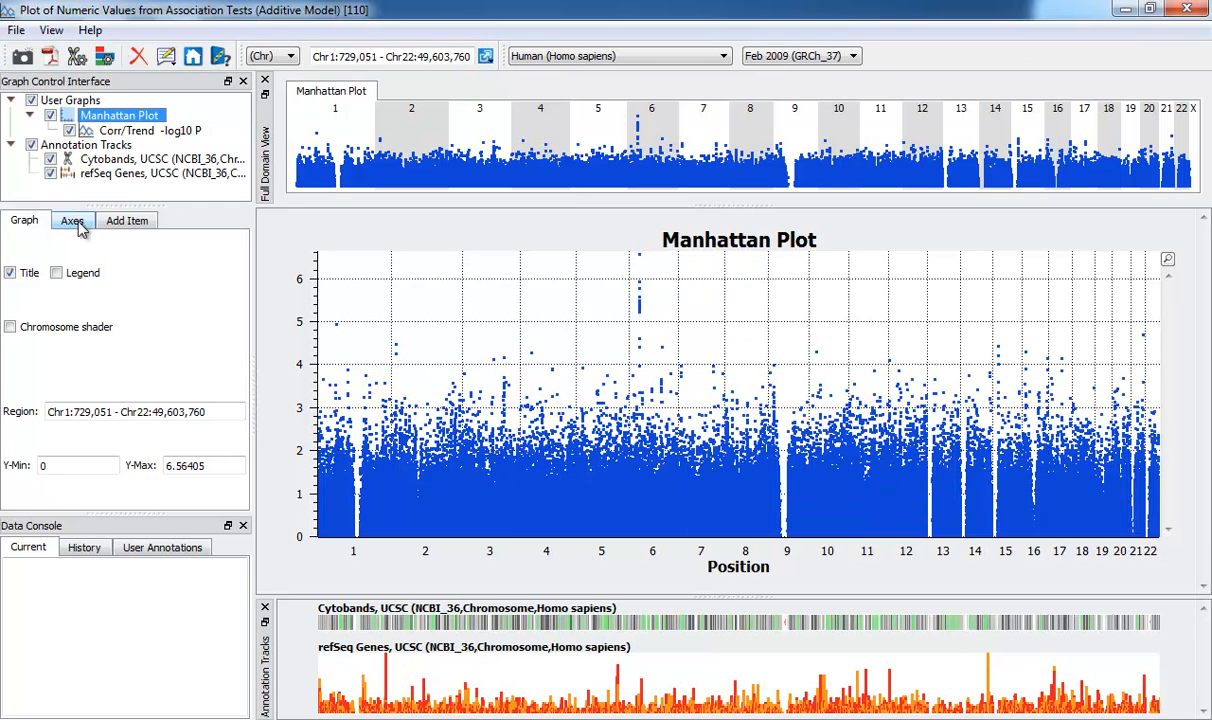
Review the graph's axis and add-item options and the Corr/Trend -log10 P item's line, smoothing and filter settings
click(82, 224)
click(116, 224)
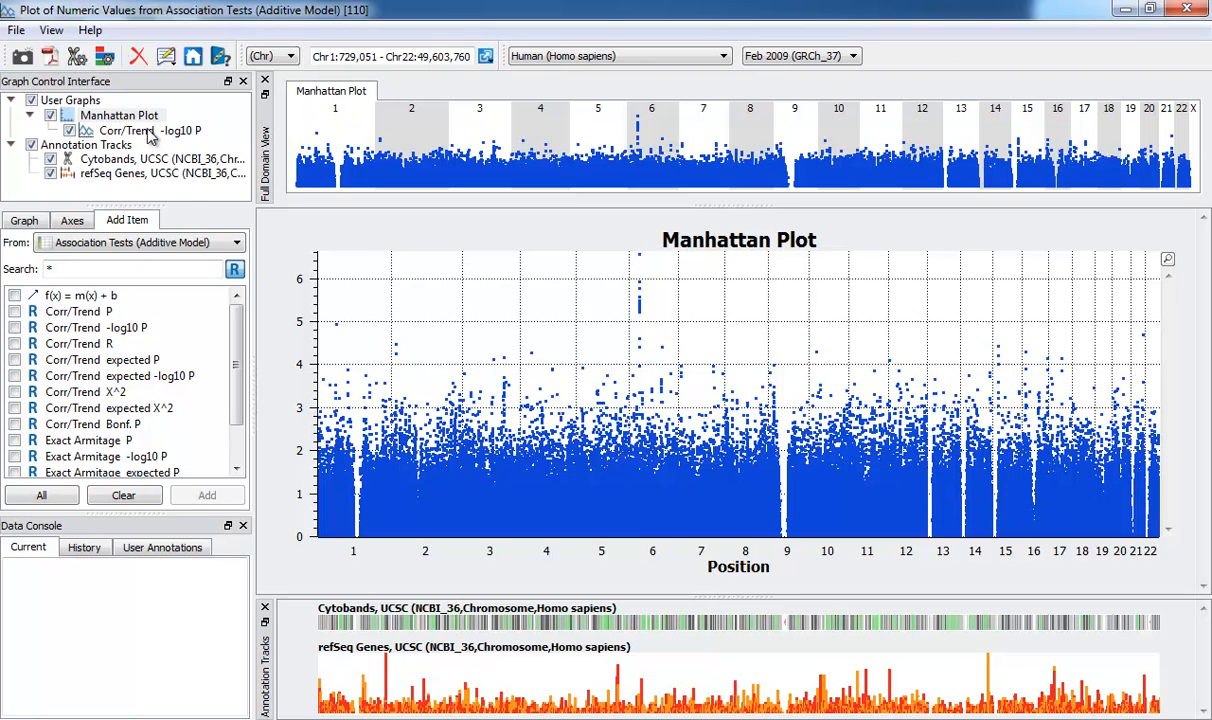
click(150, 131)
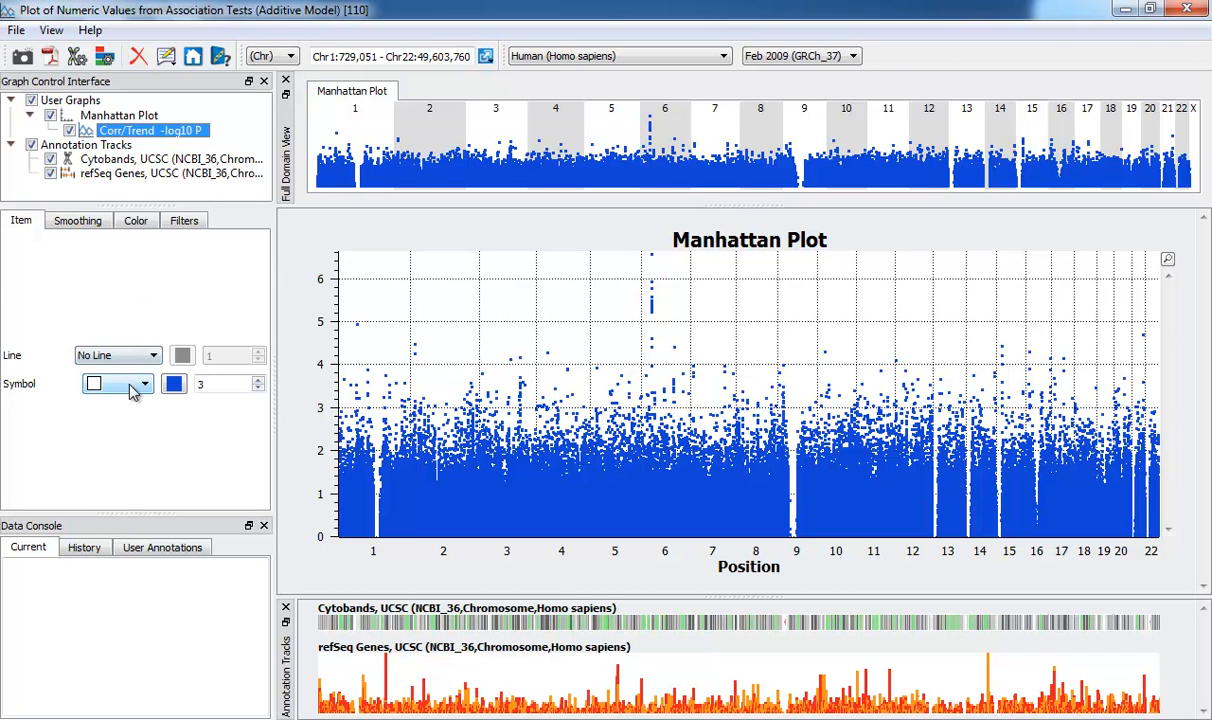
click(152, 357)
click(152, 359)
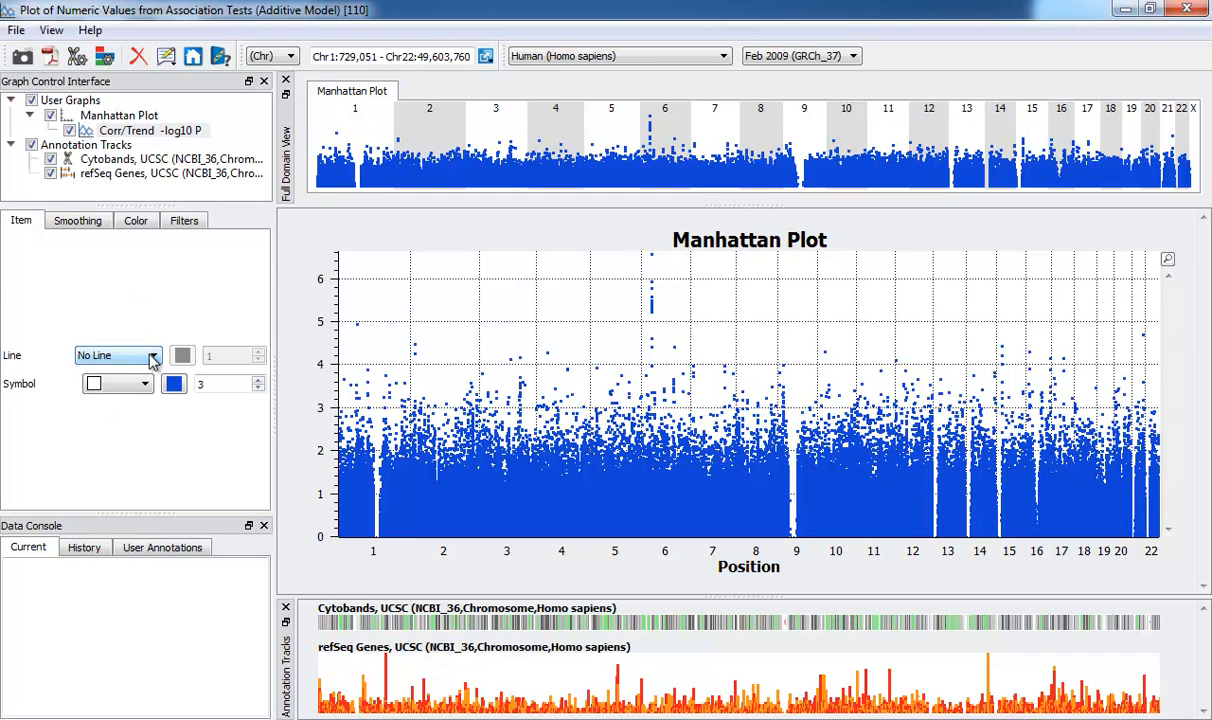
click(78, 222)
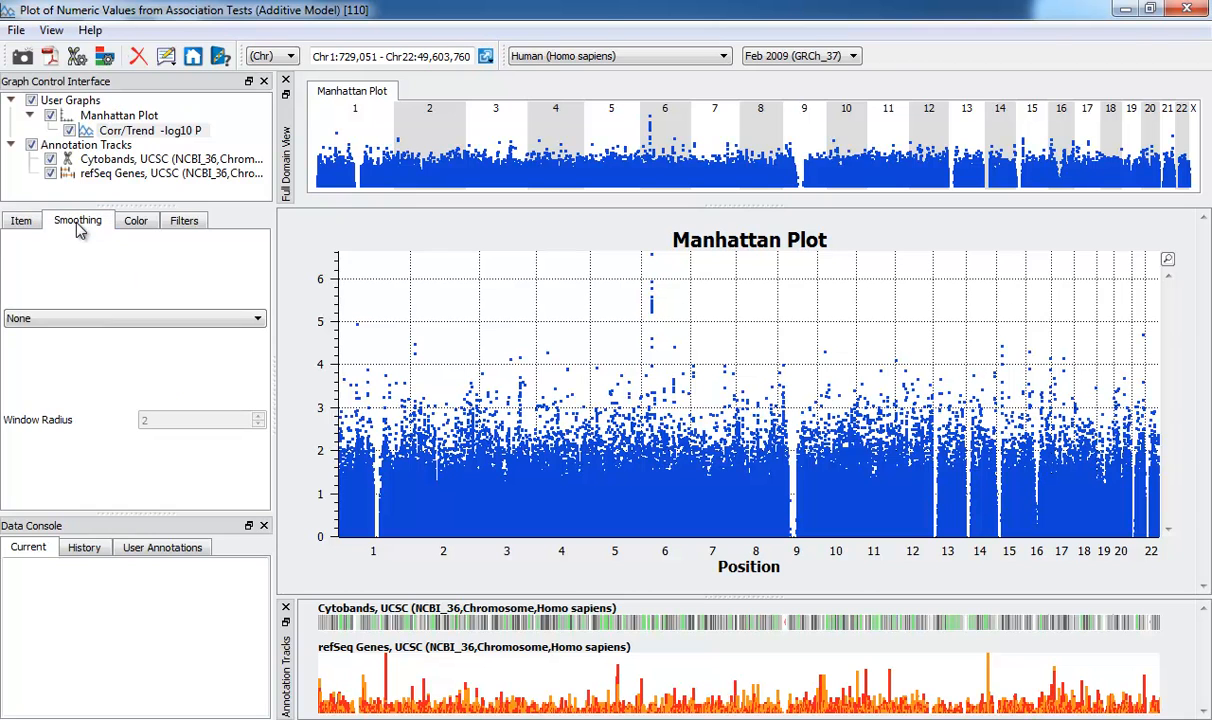
click(182, 223)
Color the Corr/Trend -log10 P symbols by the Chromosome variable
click(148, 222)
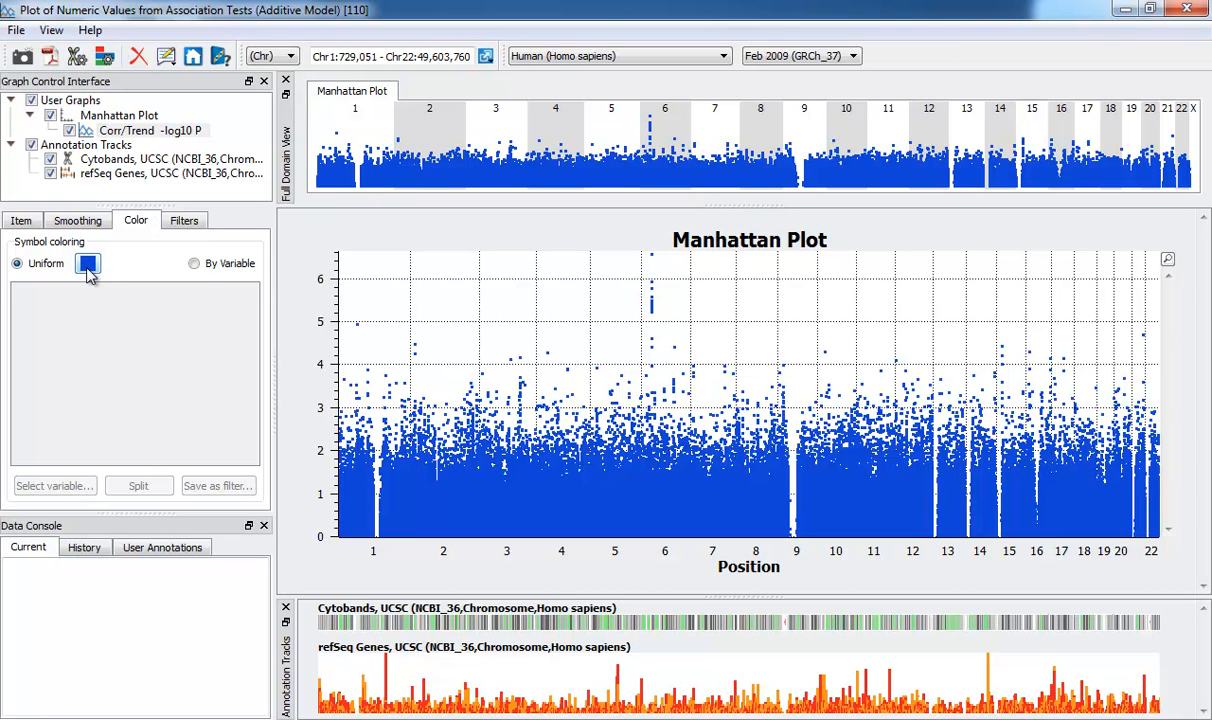
click(195, 265)
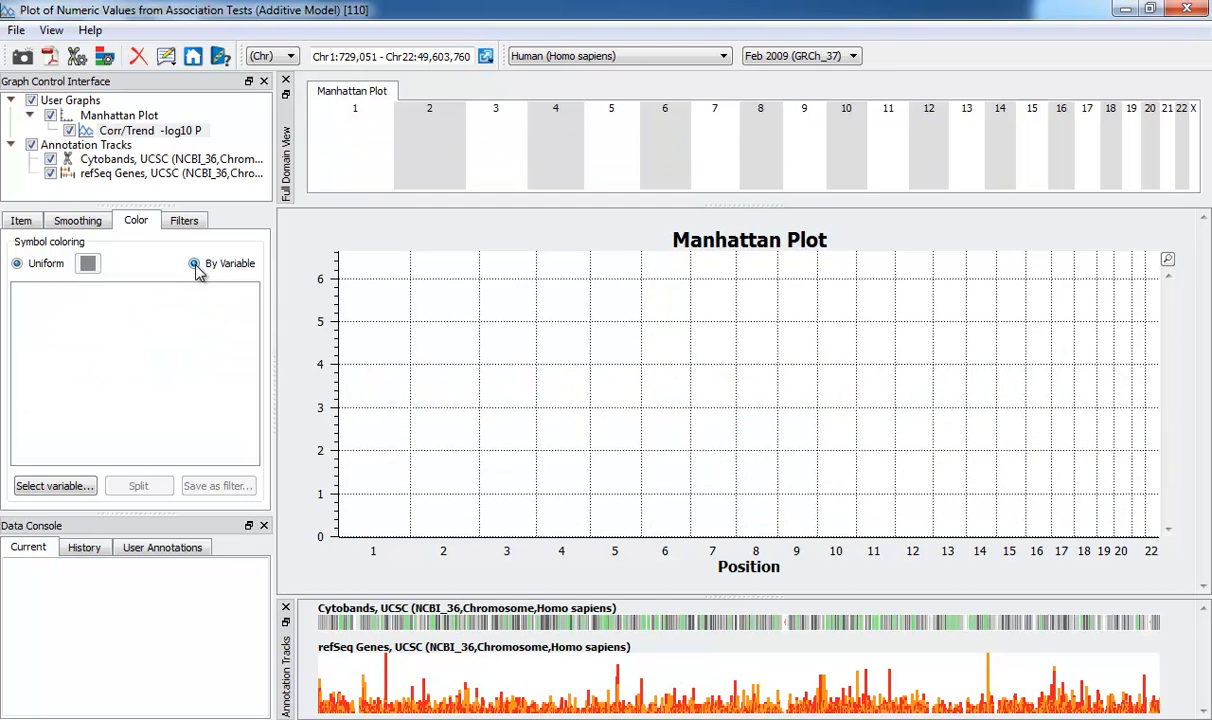
click(71, 490)
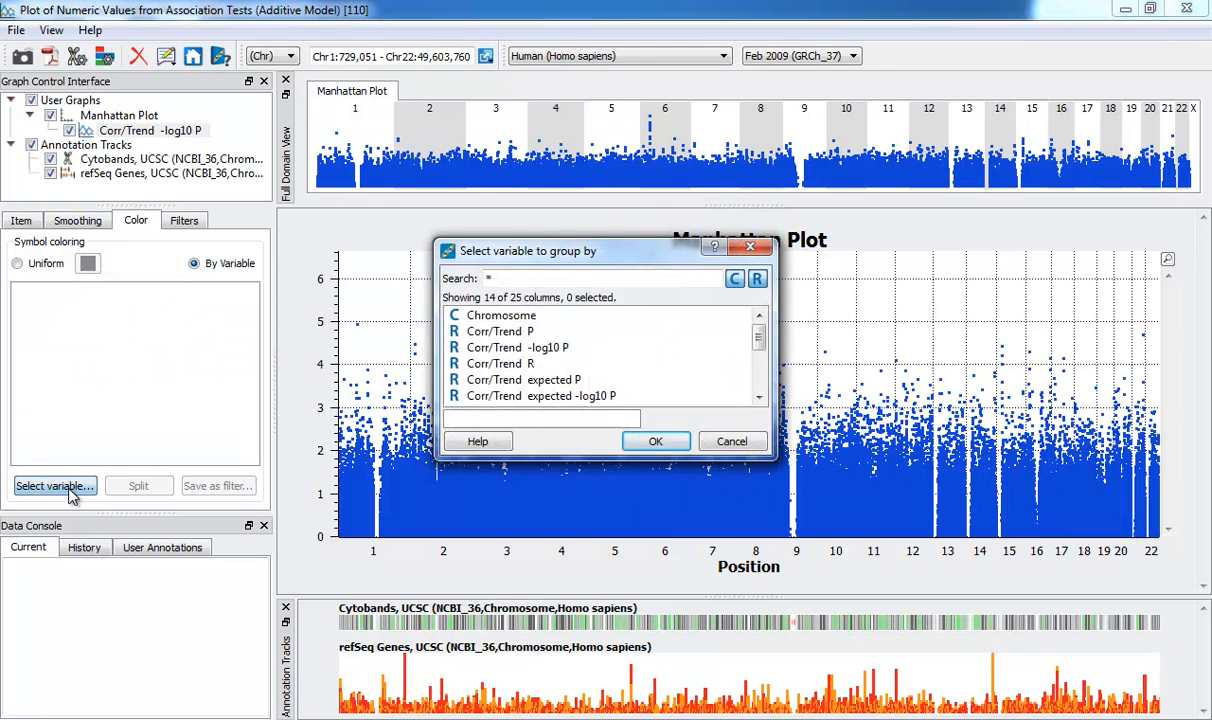
click(504, 317)
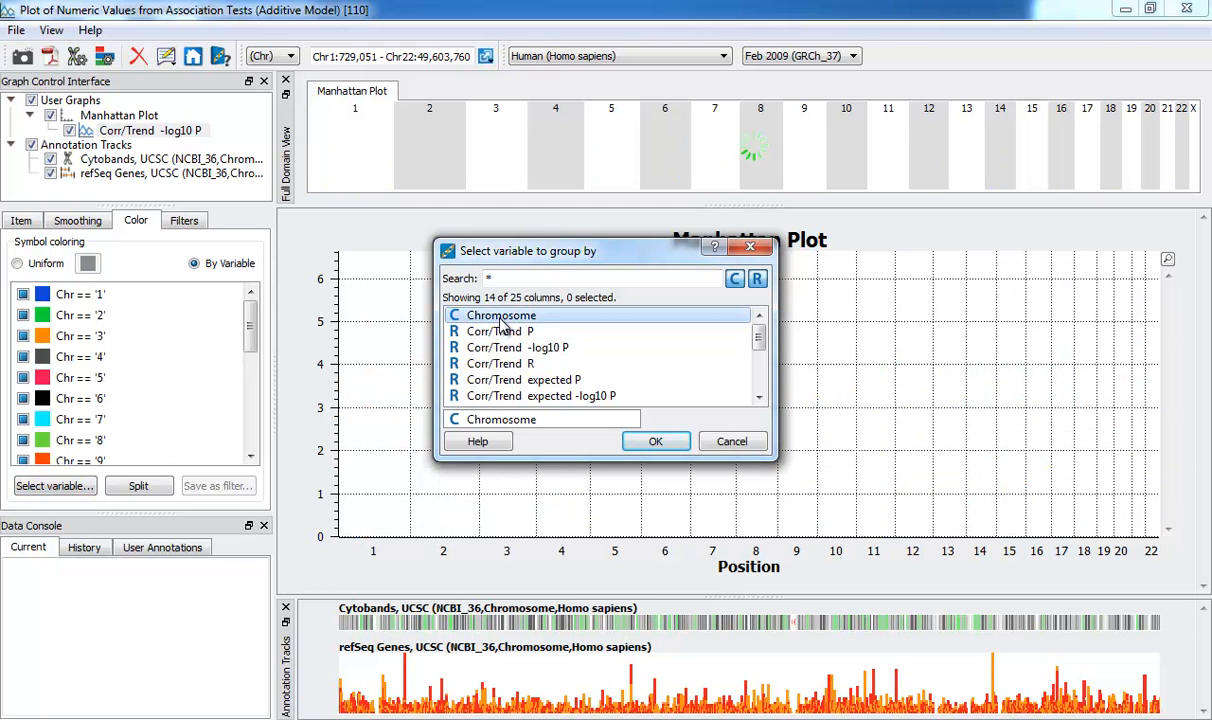
click(637, 445)
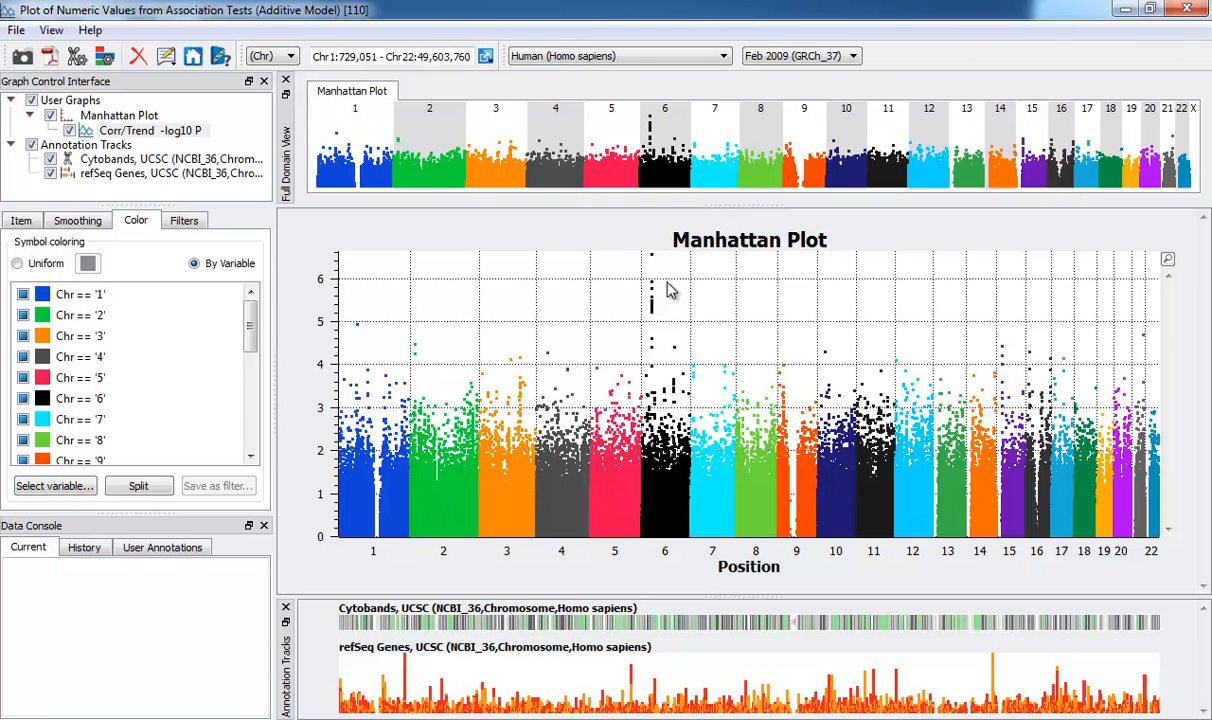
Try zooming into the region from chromosome 2 to chromosome 5, and reset the zoom to the whole genome
drag(458, 333, 597, 483)
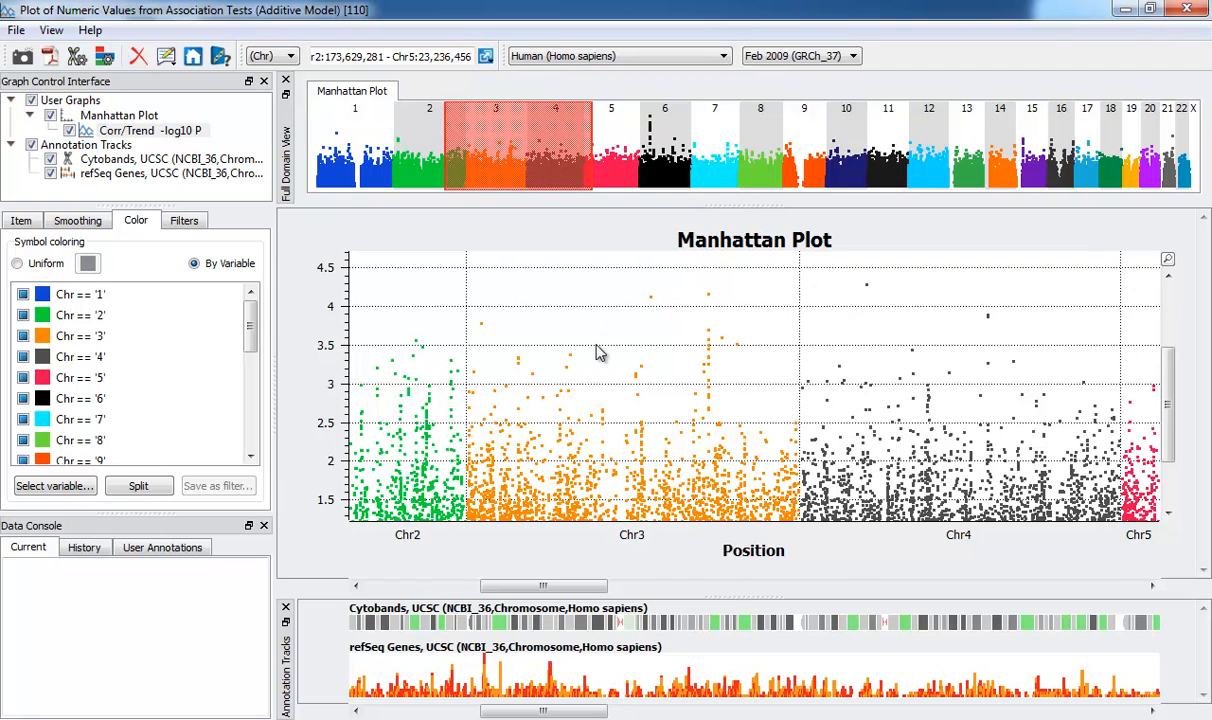
right_click(597, 346)
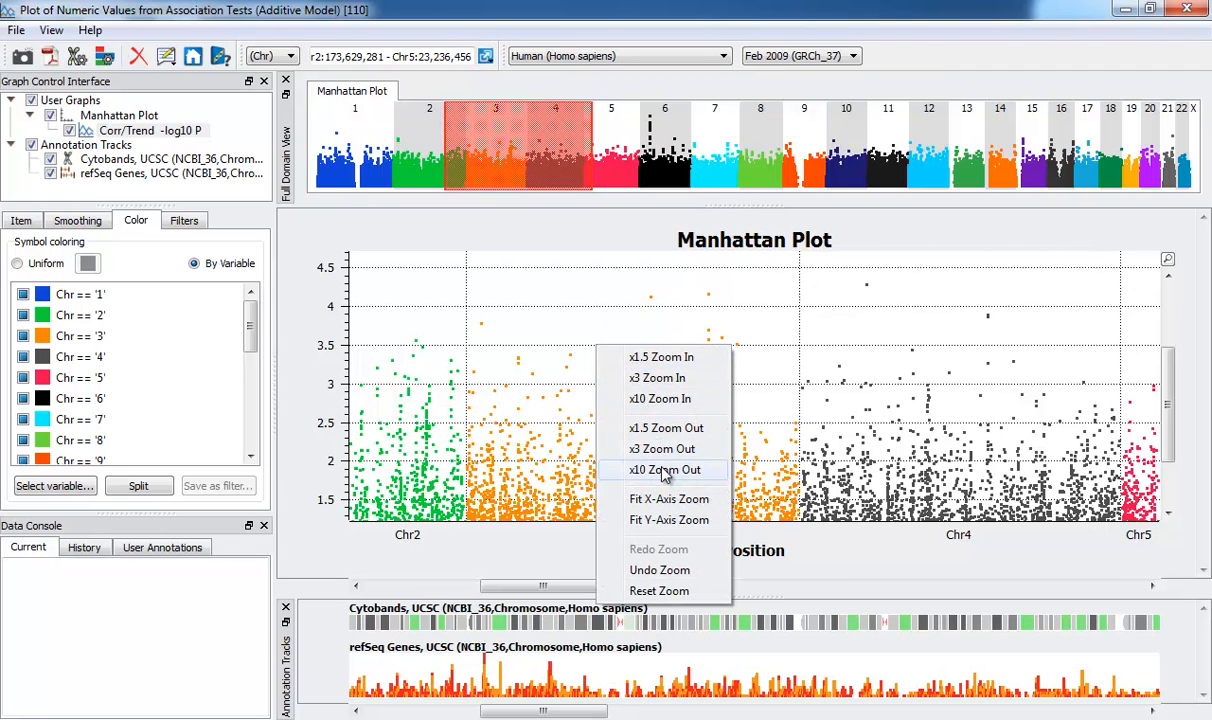
click(683, 593)
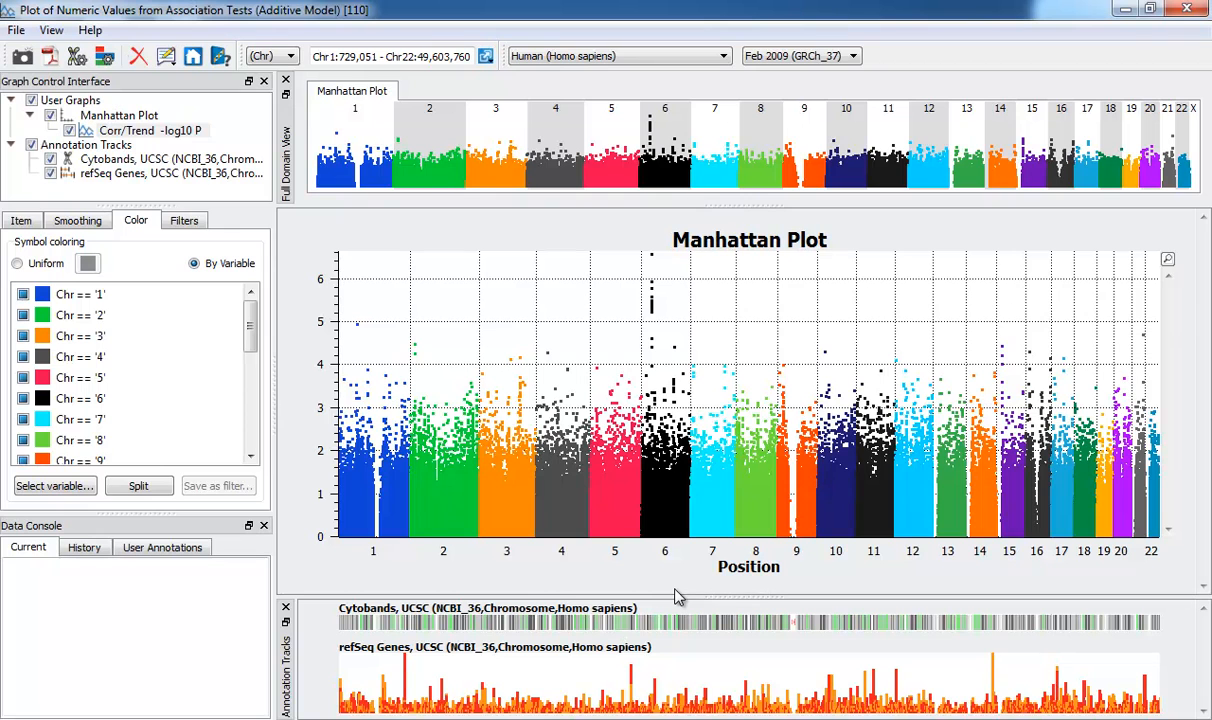
Zoom the position axis in on the chromosome 6 peak, down to about Chr6:35,648,083 - 36,382,683
drag(638, 553, 678, 558)
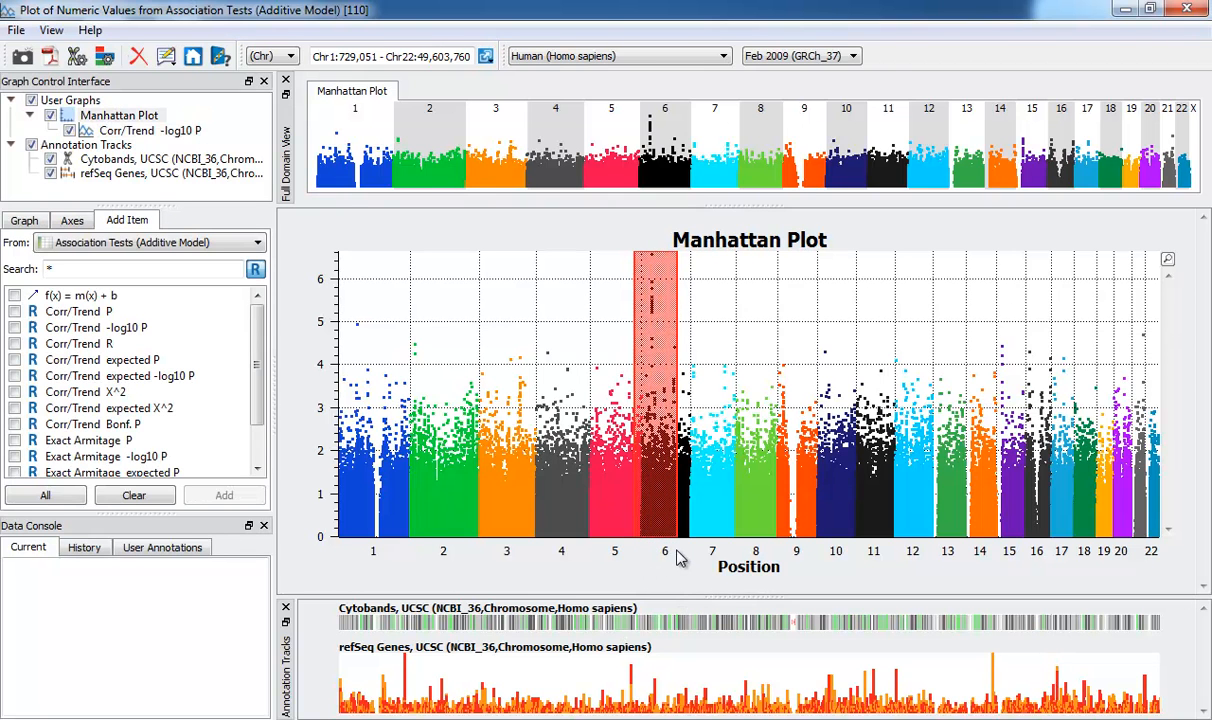
drag(648, 500, 733, 540)
click(576, 535)
drag(591, 541, 718, 540)
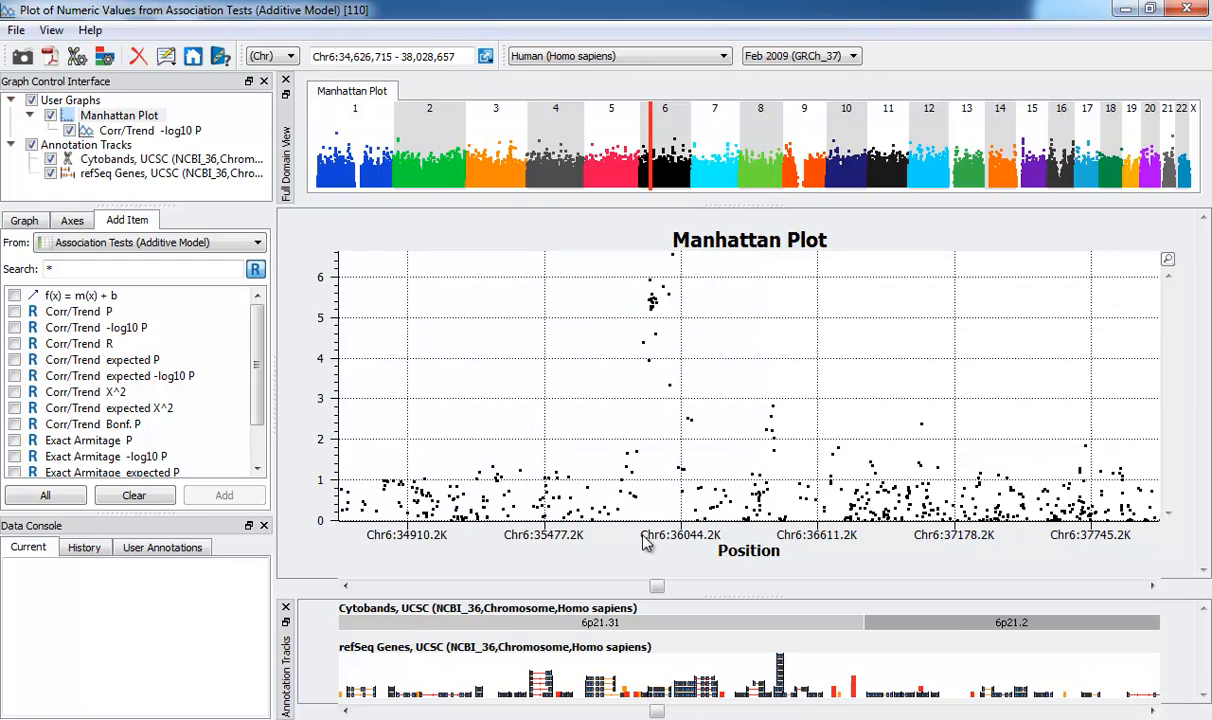
drag(588, 541, 726, 540)
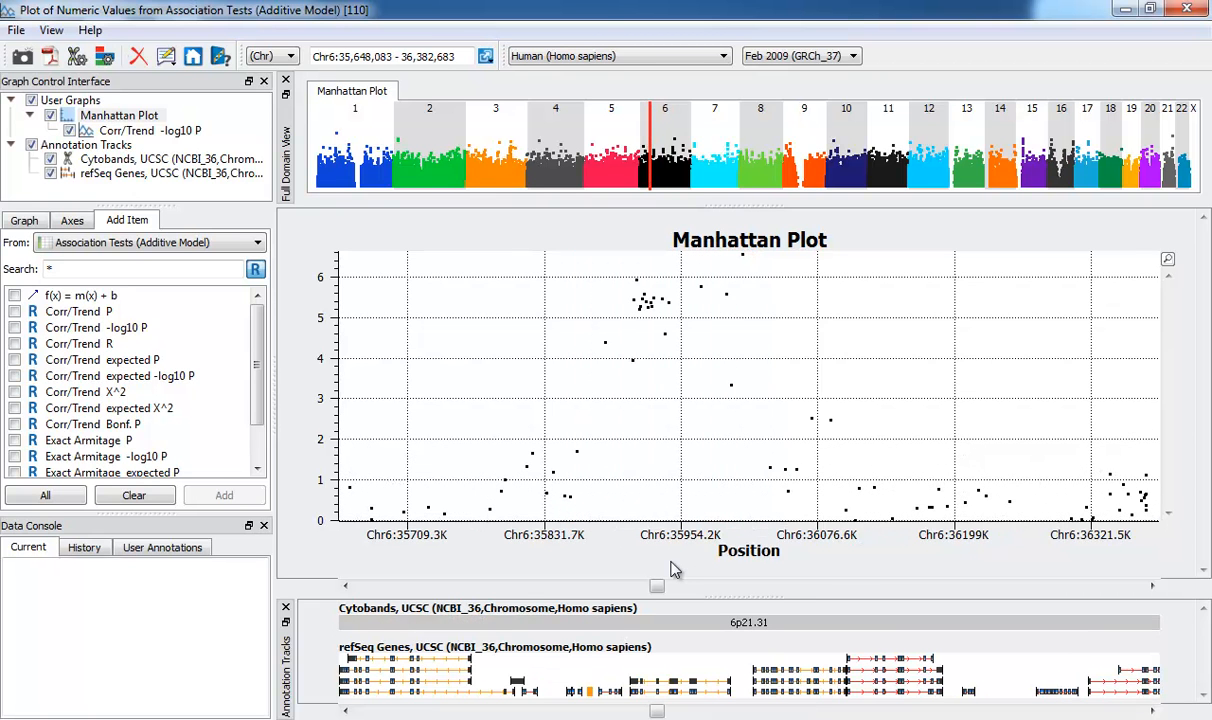
Enlarge the annotation tracks area and close the Full Domain View
drag(740, 597, 740, 487)
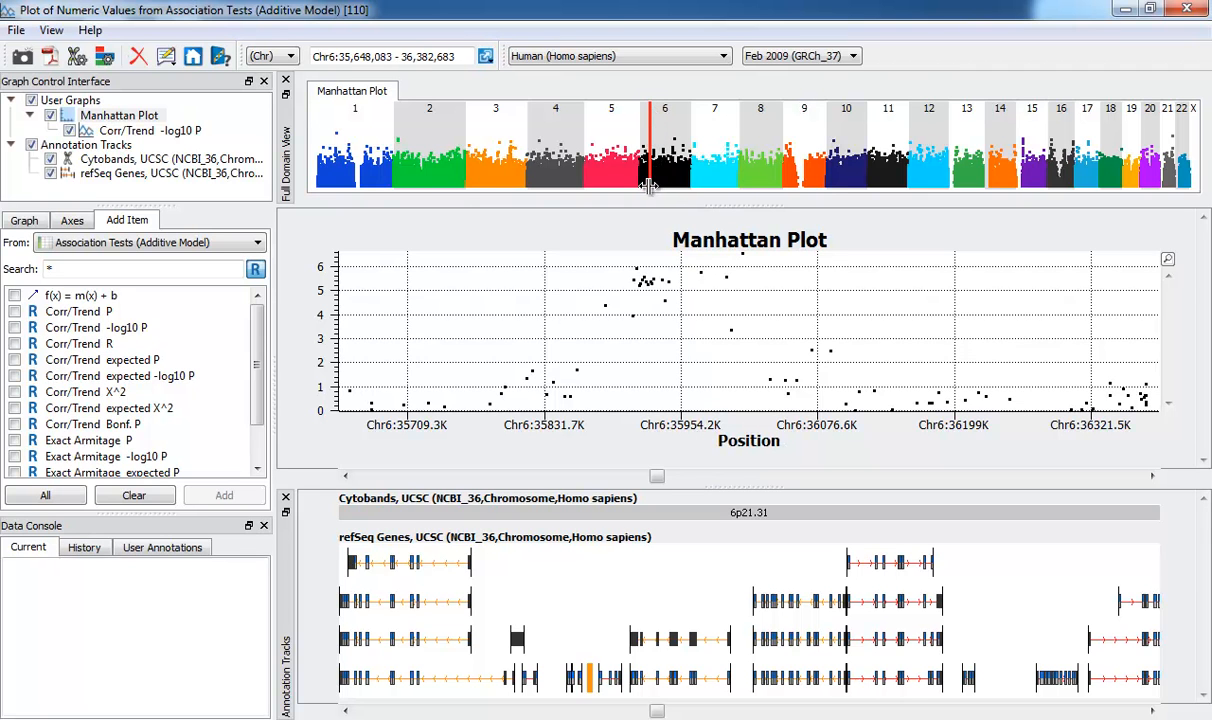
click(287, 81)
click(477, 298)
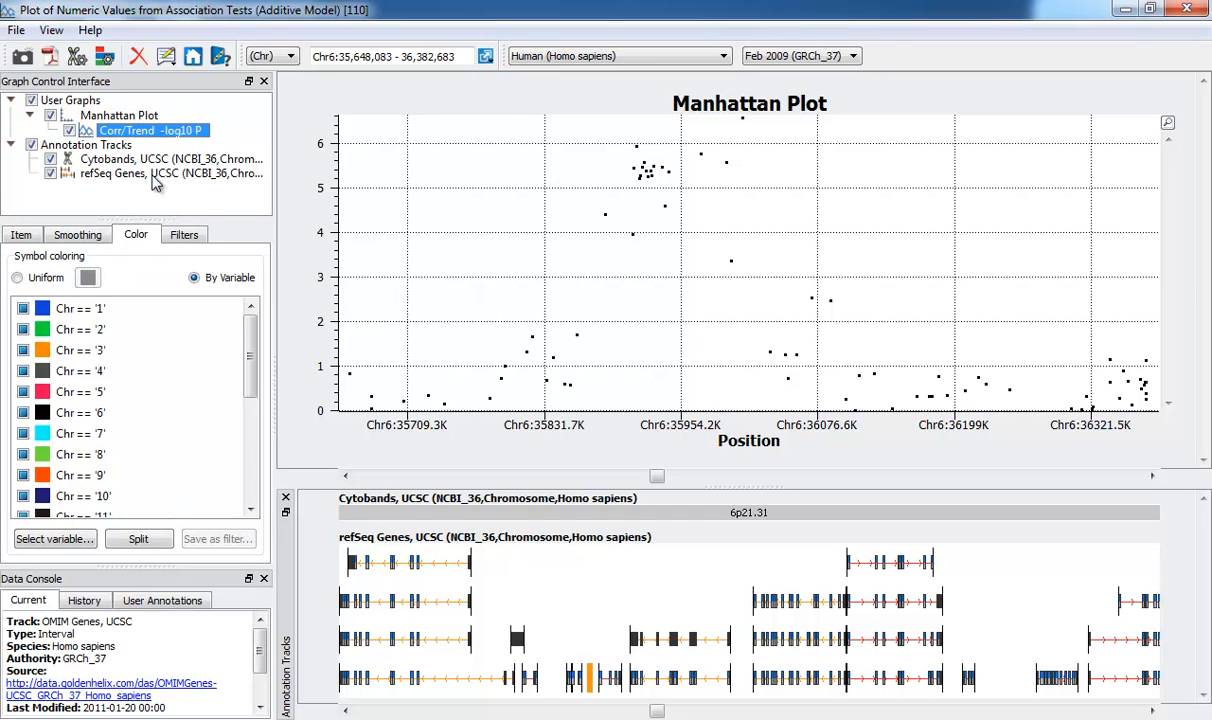
Add the local annotation track "CNV, DGV" beneath the Manhattan plot
click(100, 148)
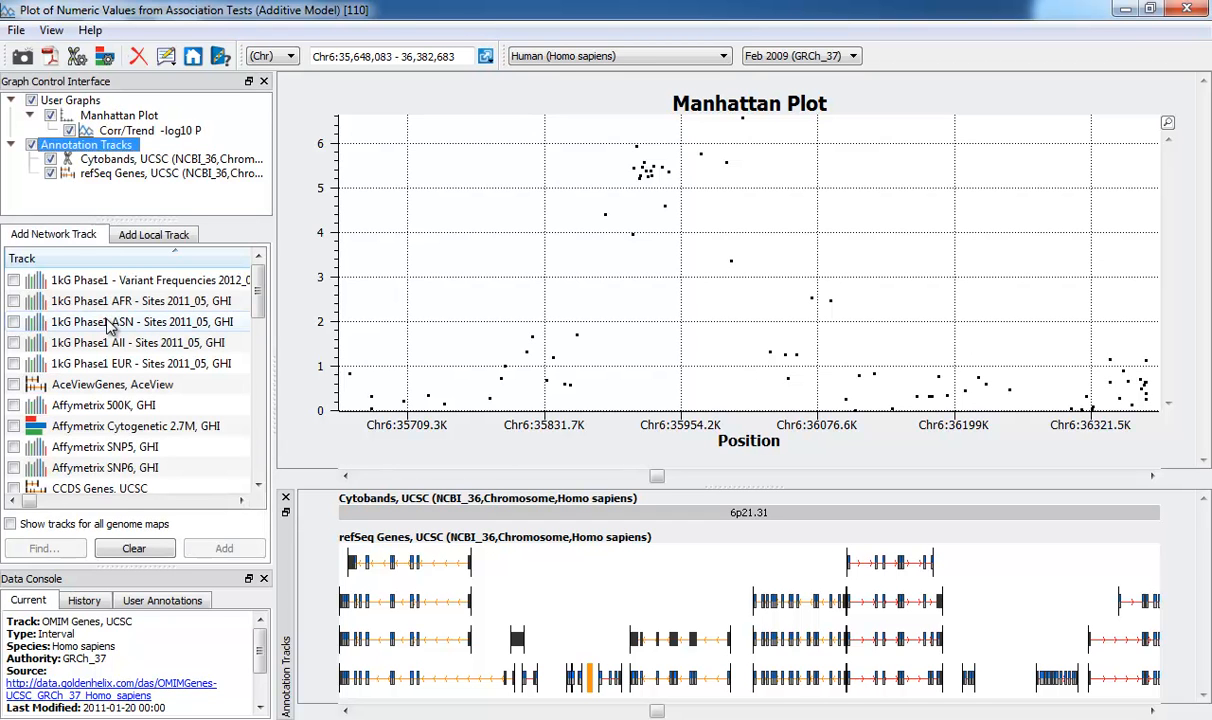
click(148, 238)
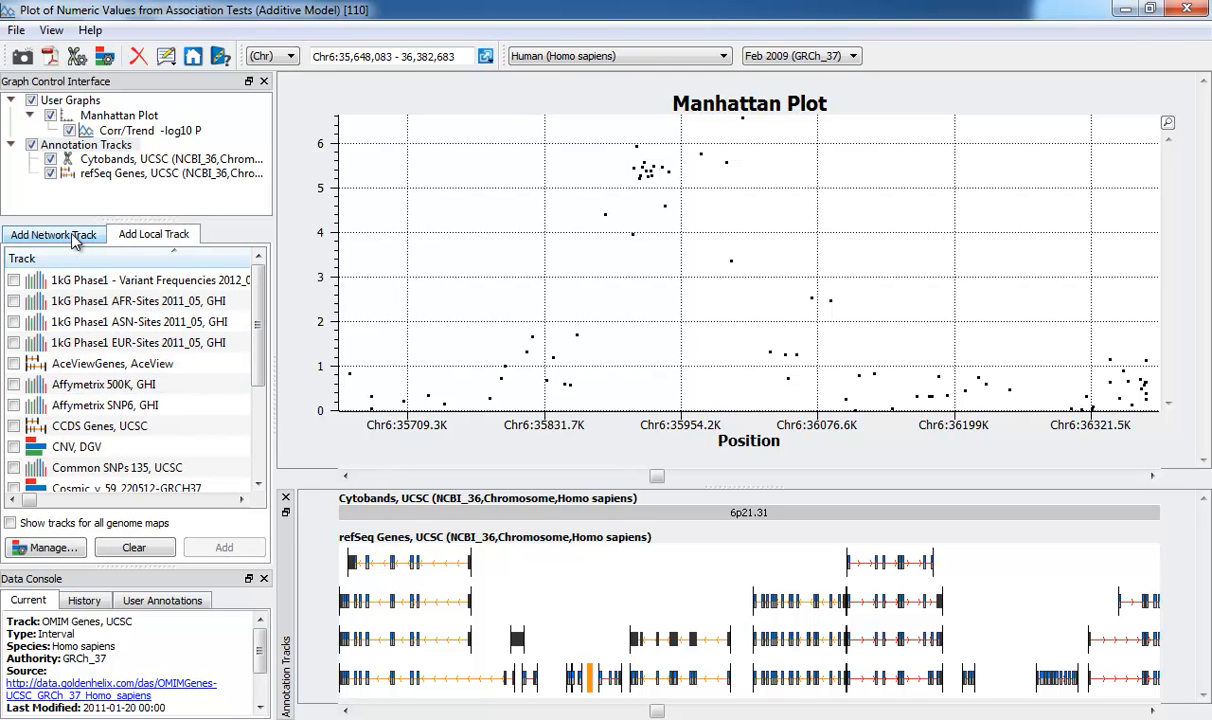
scroll(183, 380, down, 3)
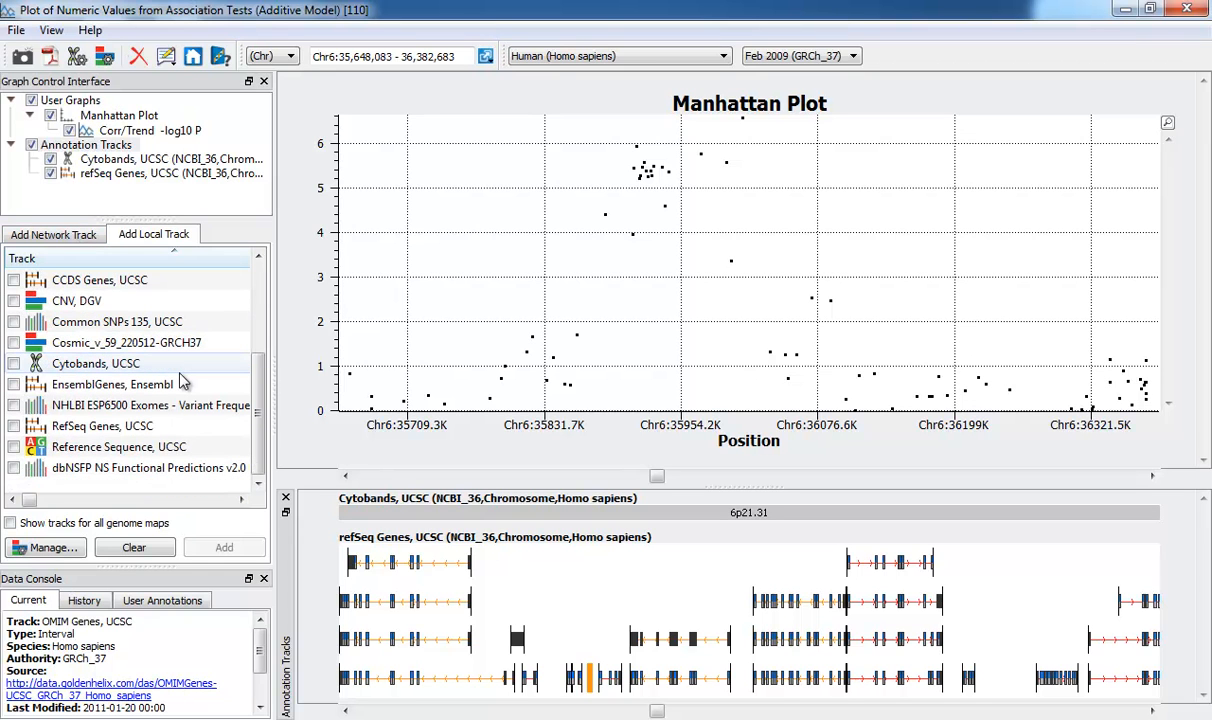
click(14, 301)
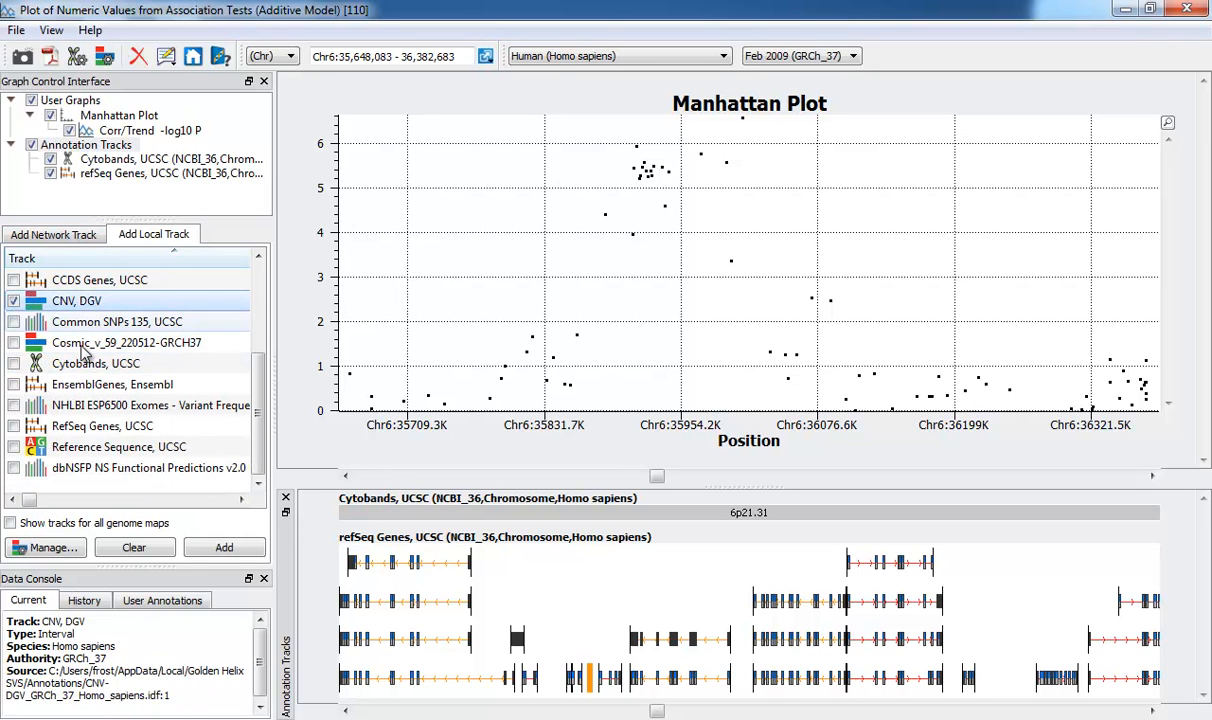
click(222, 548)
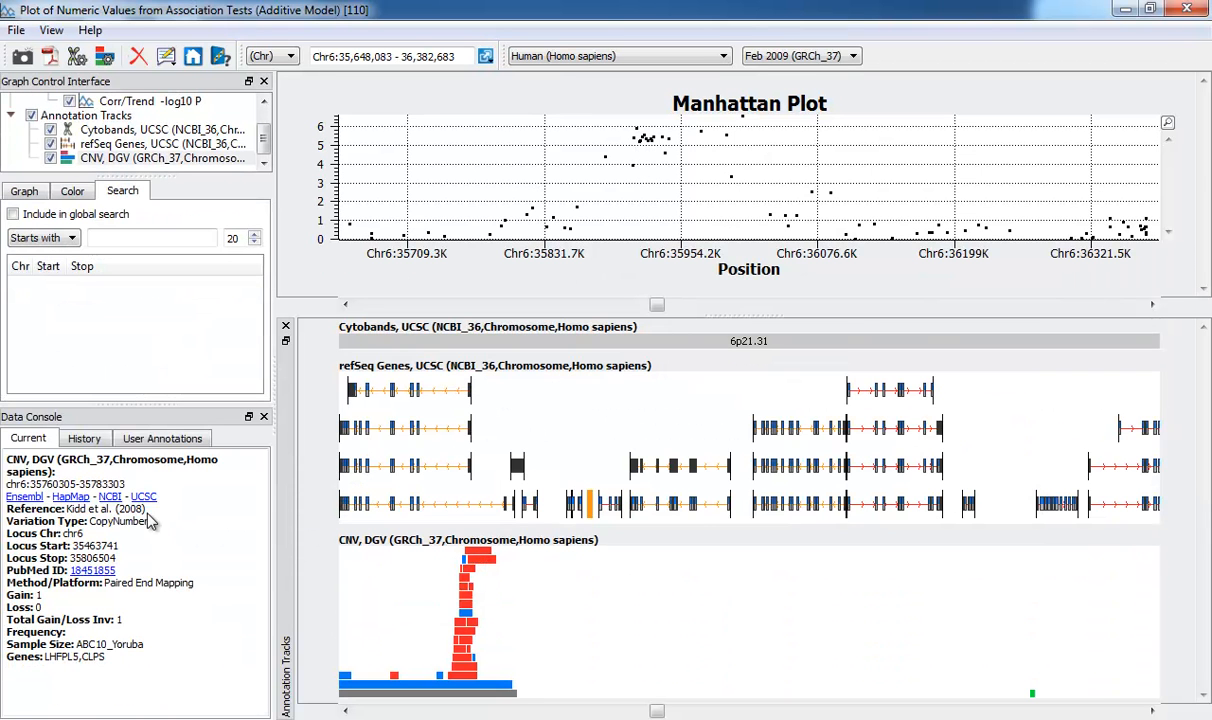
Hide the CNV, DGV track and give the Manhattan plot more height above the annotation tracks
click(51, 161)
click(51, 159)
drag(738, 356, 758, 470)
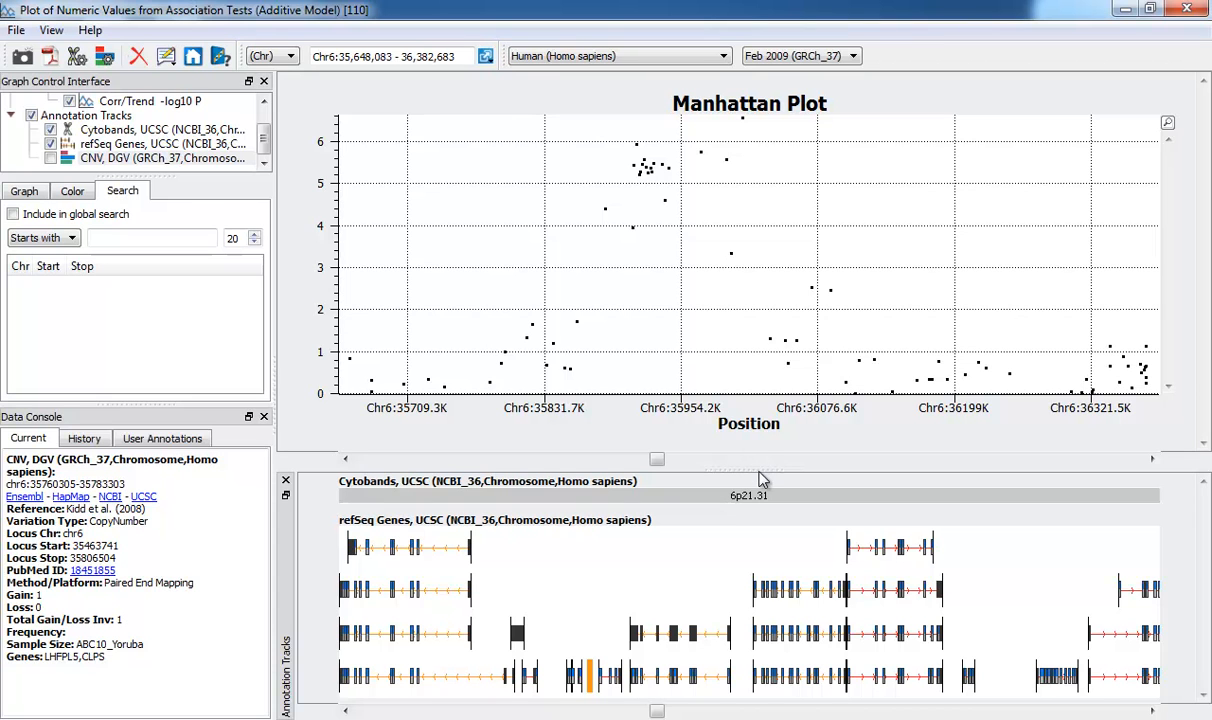
Set the source for new user graphs to the marker-mapped spreadsheet Filtered Data for Association Testing
scroll(248, 110, up, 2)
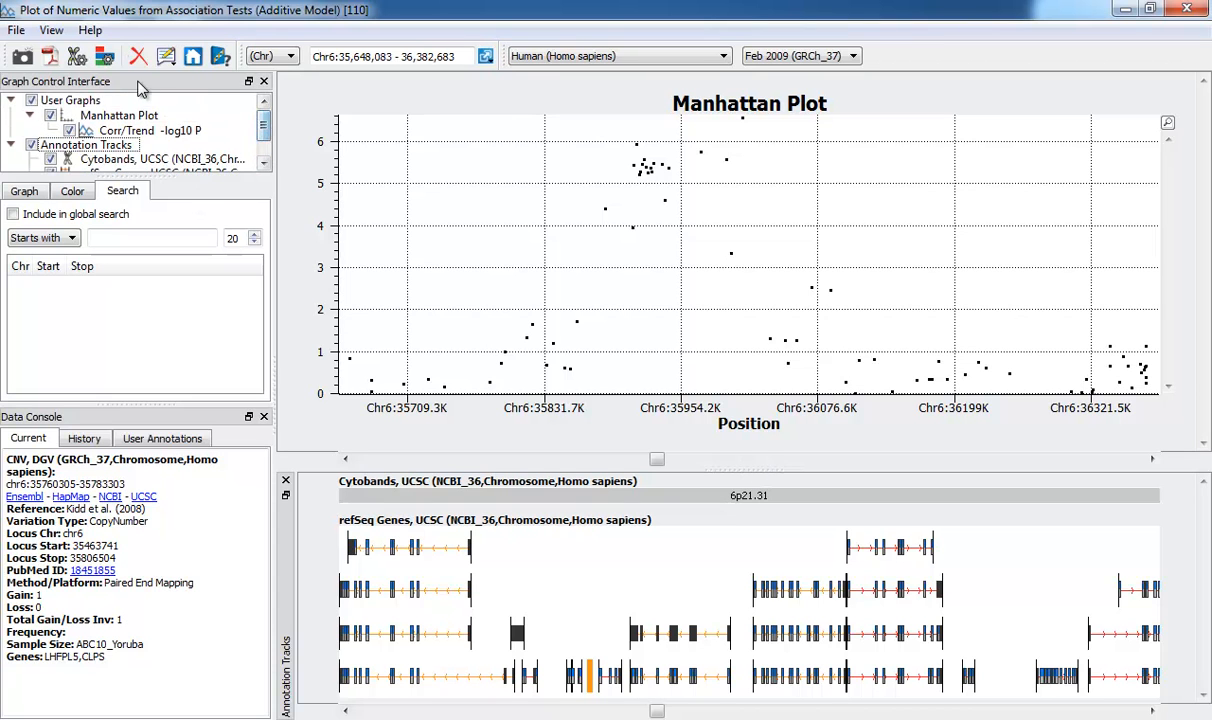
click(80, 101)
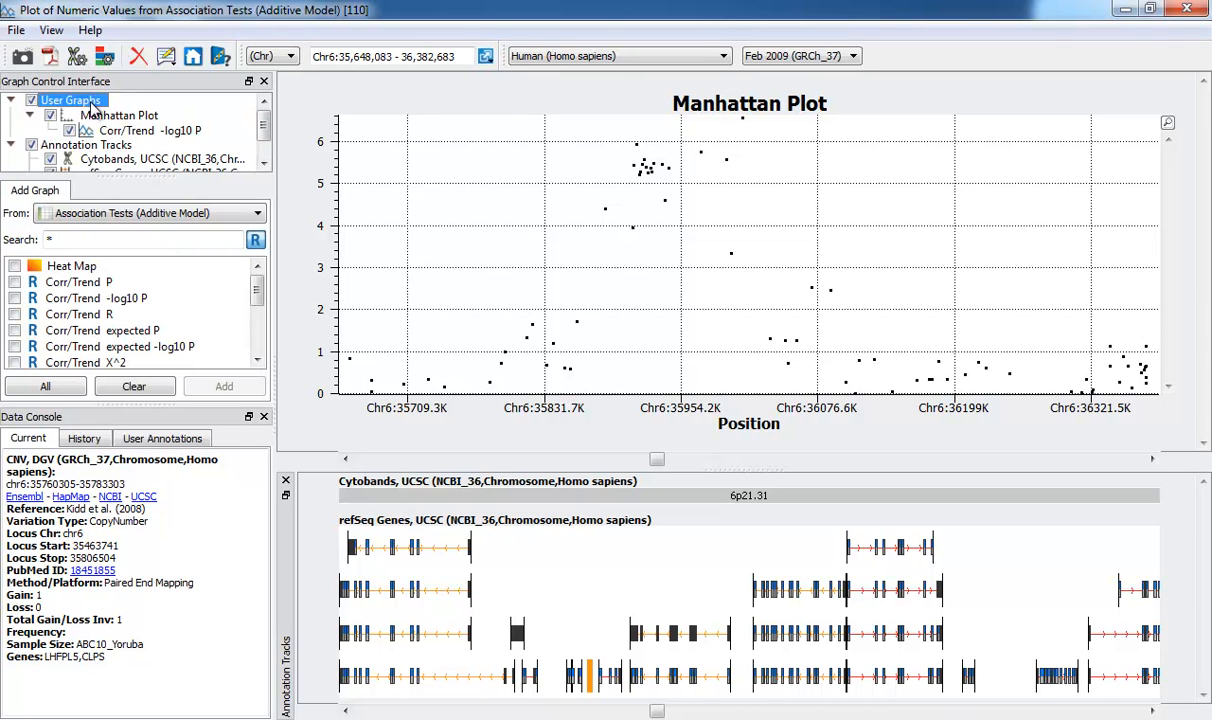
click(178, 214)
click(183, 240)
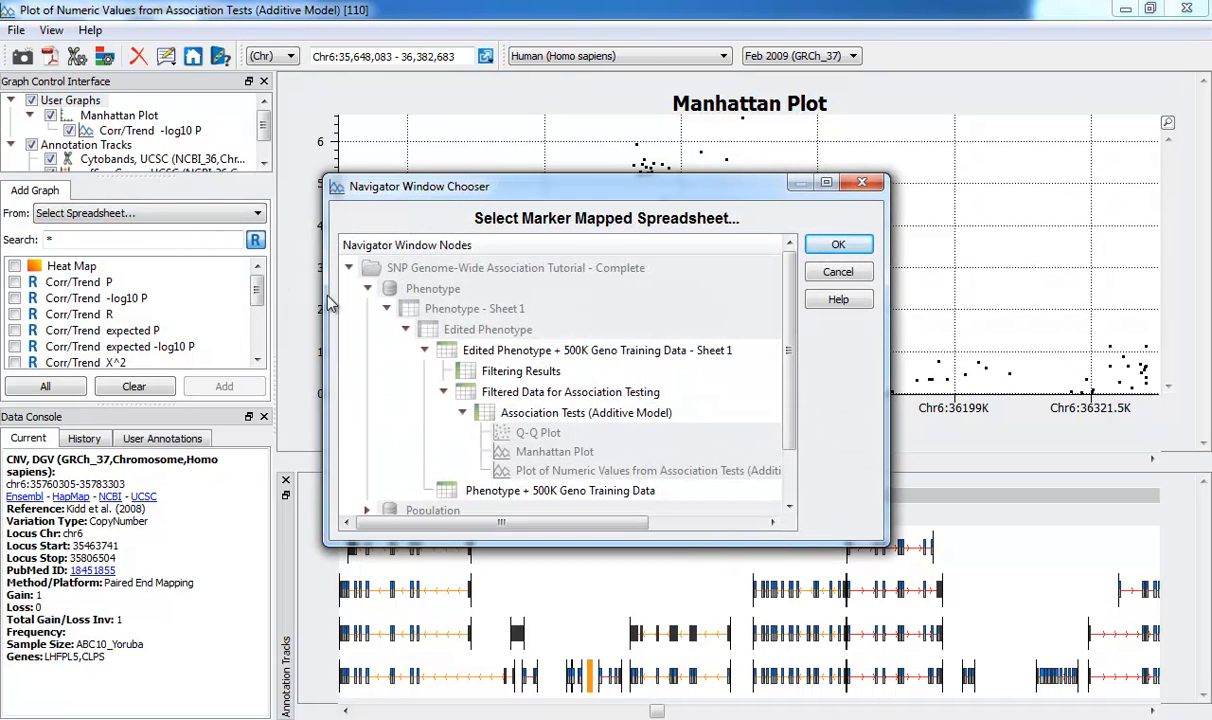
click(557, 394)
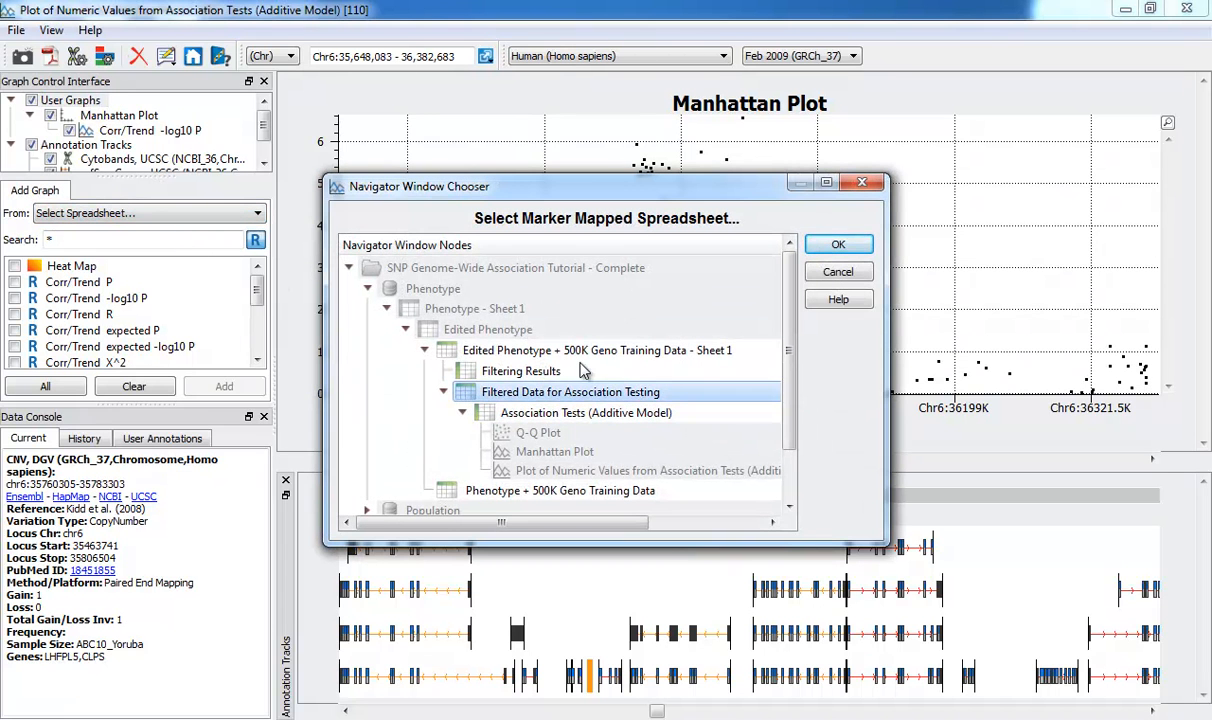
click(836, 246)
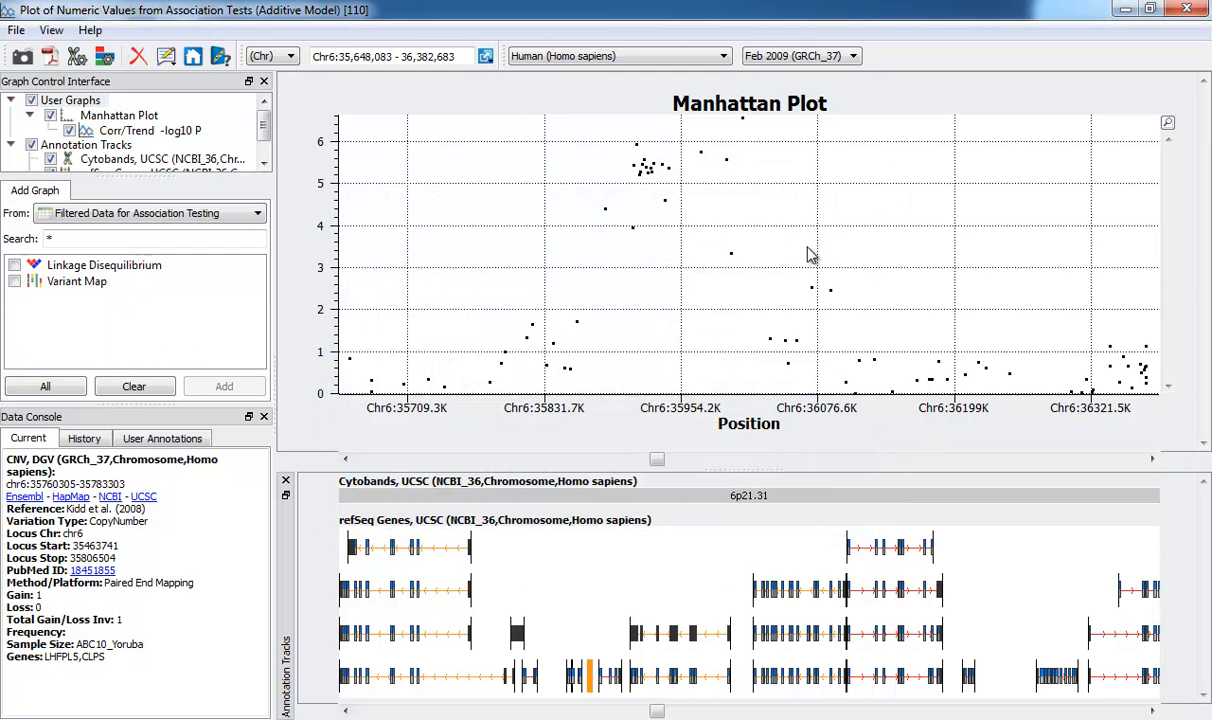
Add a Linkage Disequilibrium graph beneath the Manhattan plot and give the graphs more height above the annotation tracks
click(15, 266)
click(222, 387)
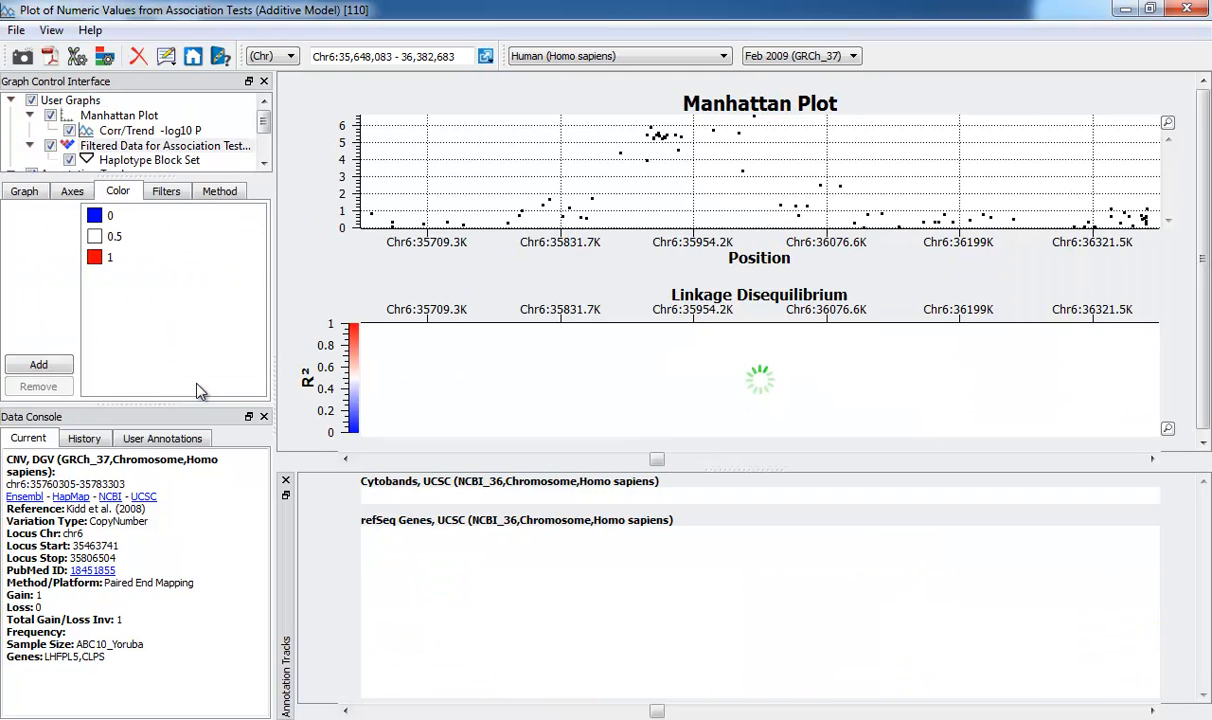
drag(758, 481, 760, 557)
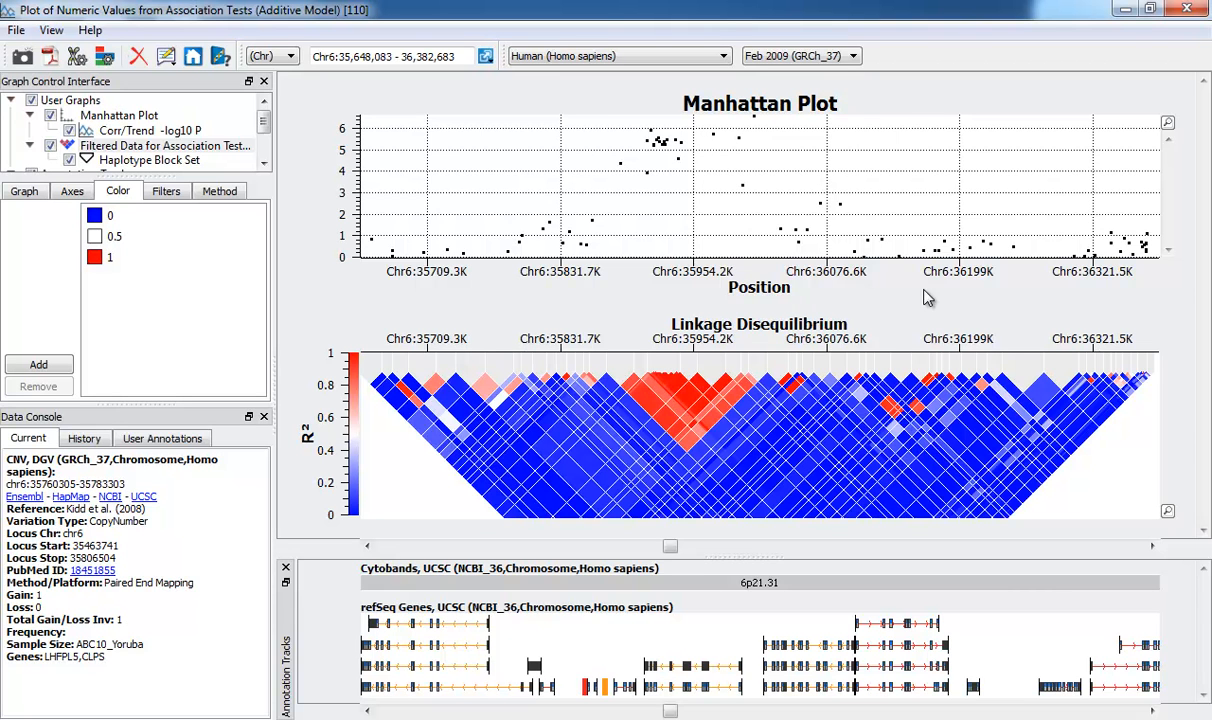
Review the image export preview and its size, margin and graph options, and close it without saving
click(18, 32)
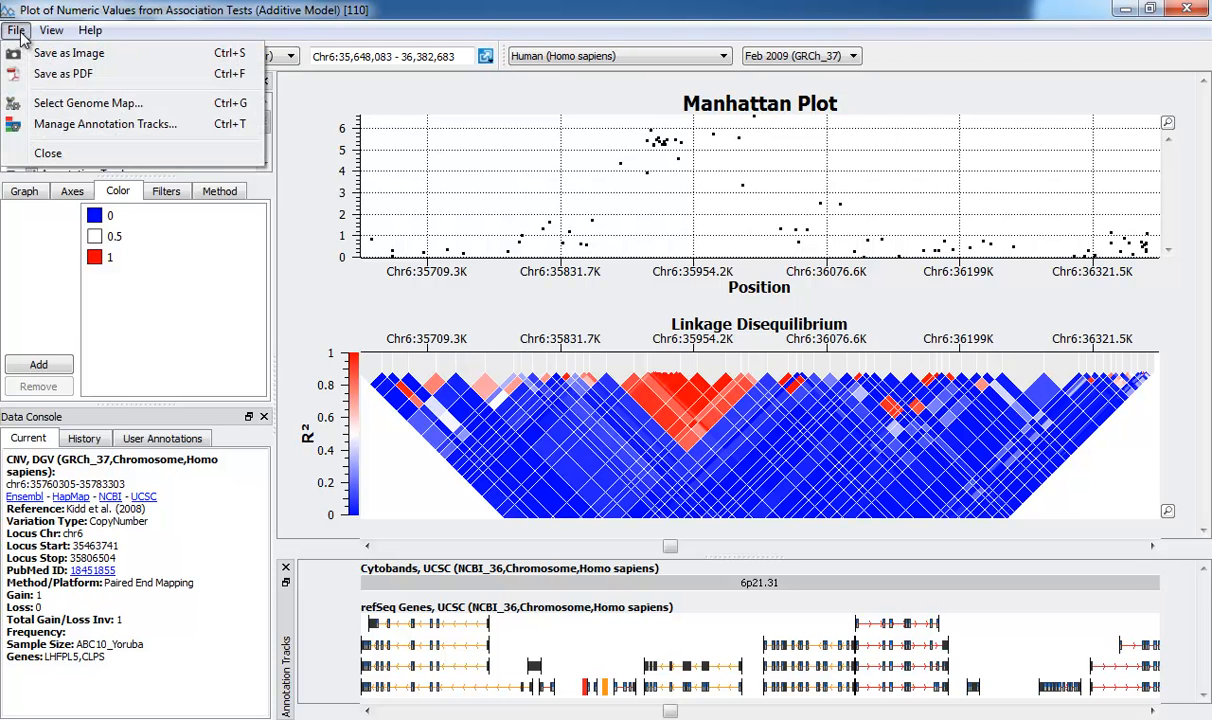
click(68, 55)
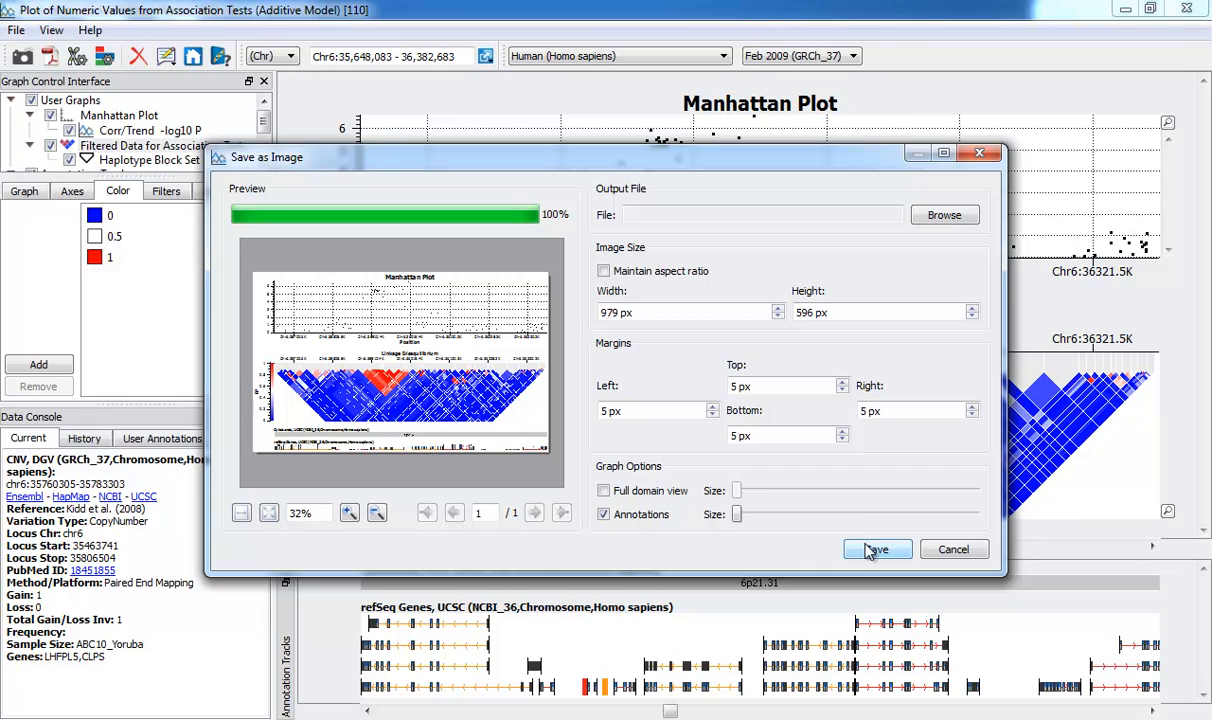
click(953, 549)
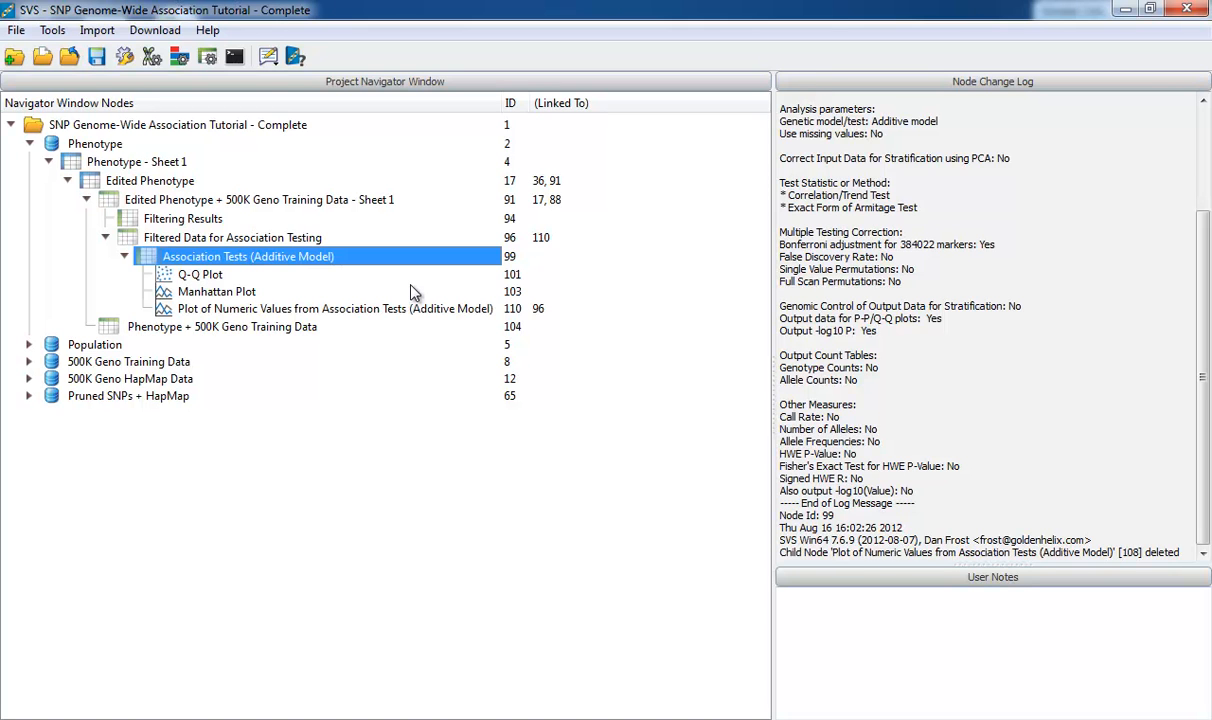
Open the Phenotype + 500K Geno Training Data spreadsheet and plot a histogram of the Phenotype 2 column
double_click(240, 333)
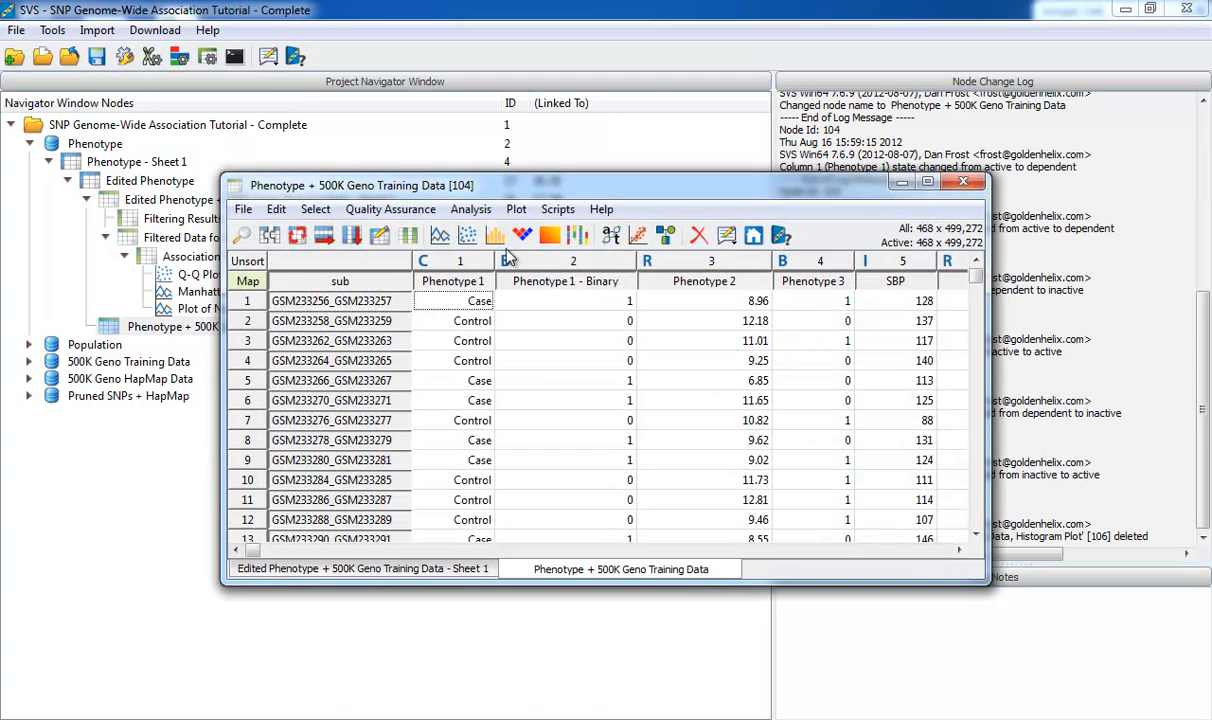
double_click(579, 187)
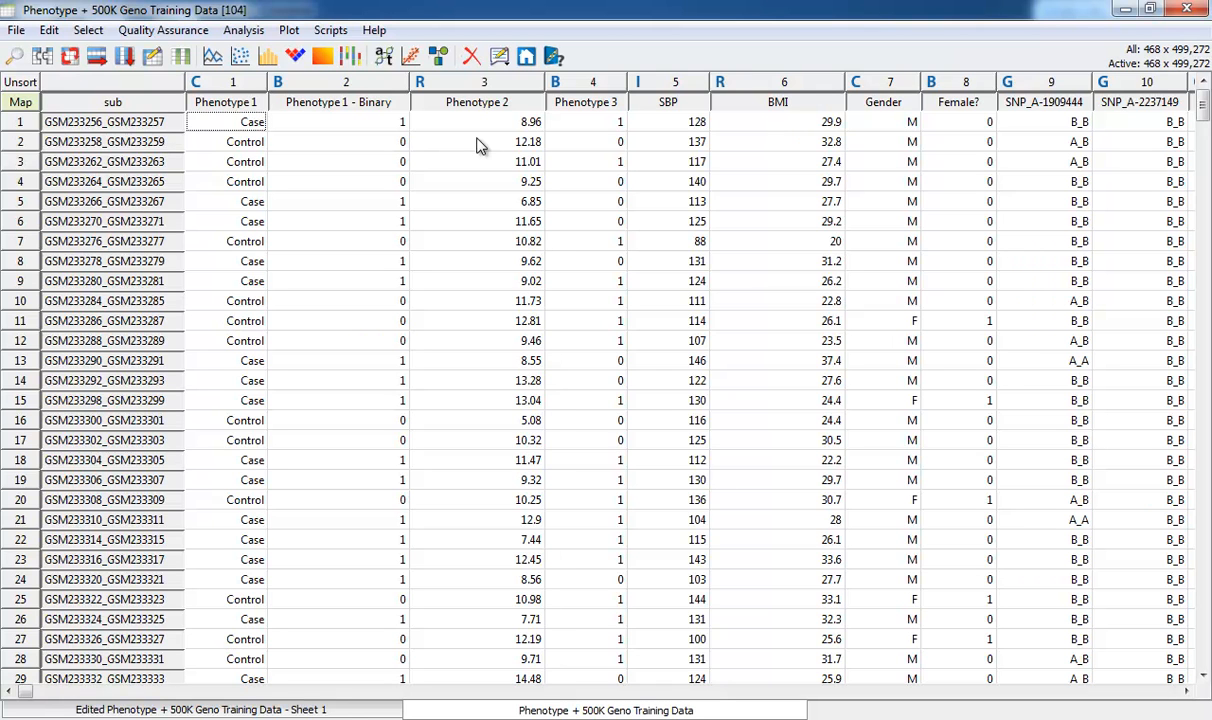
right_click(500, 101)
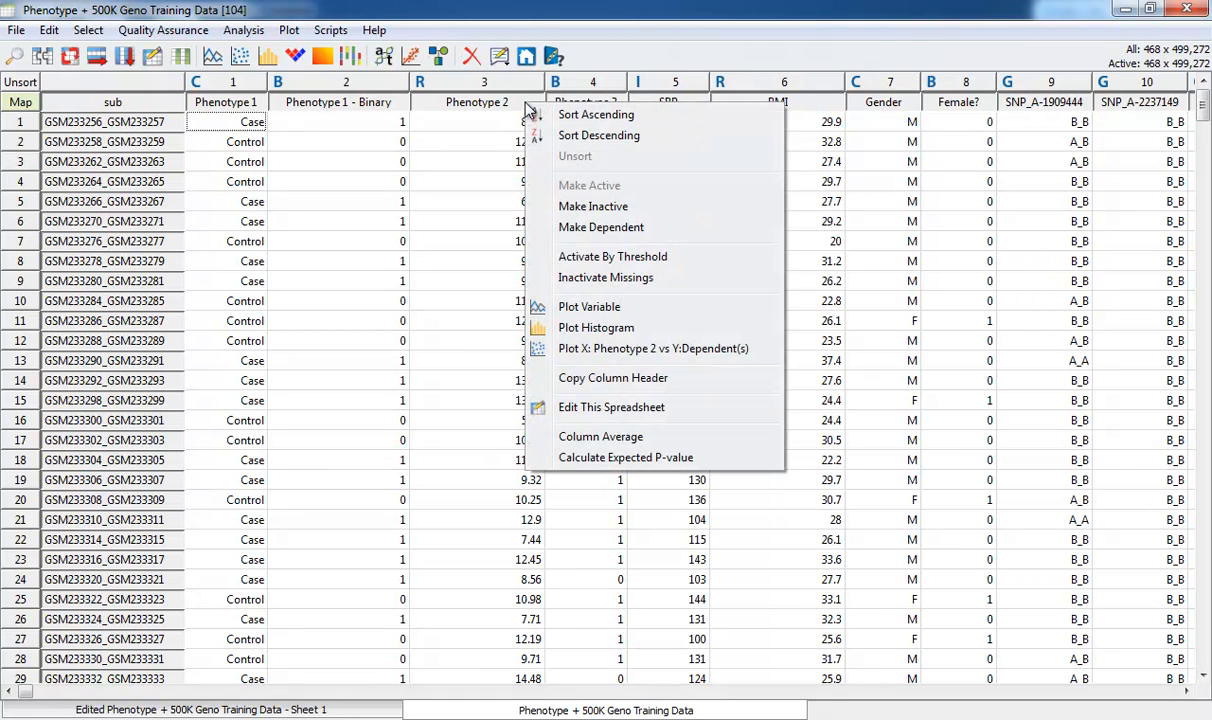
click(634, 324)
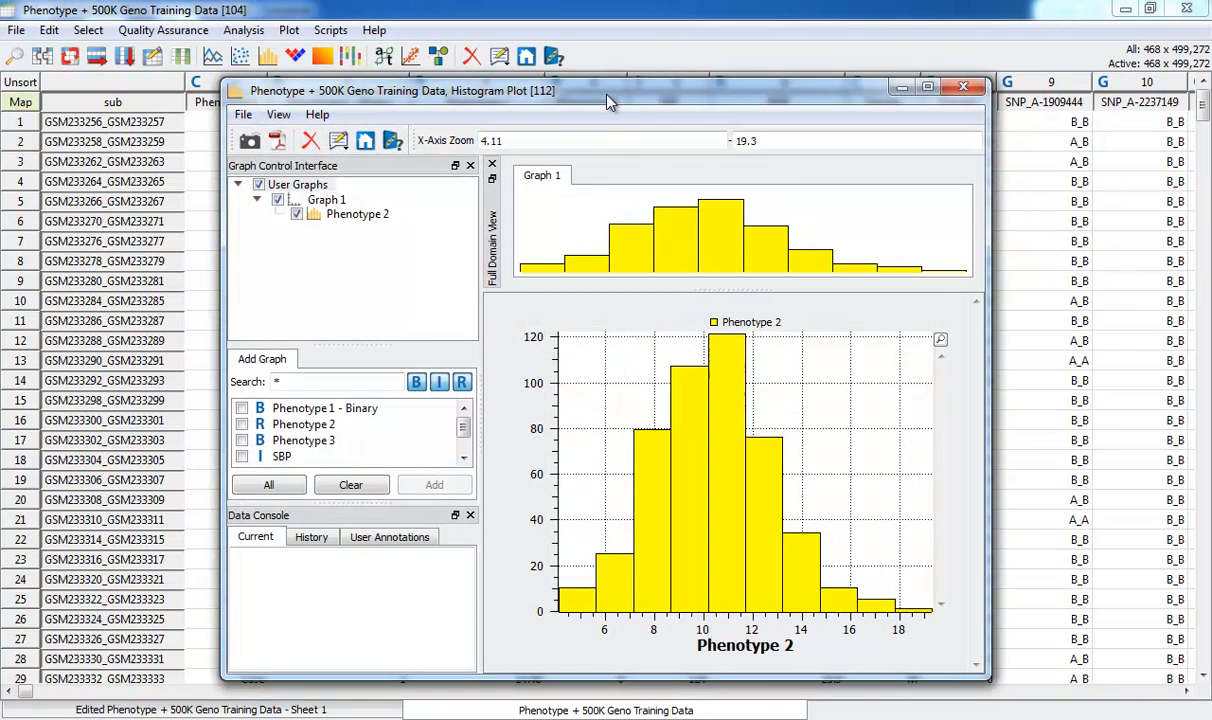
Maximize the Phenotype 2 histogram window and increase the bin count of Graph 1
double_click(574, 89)
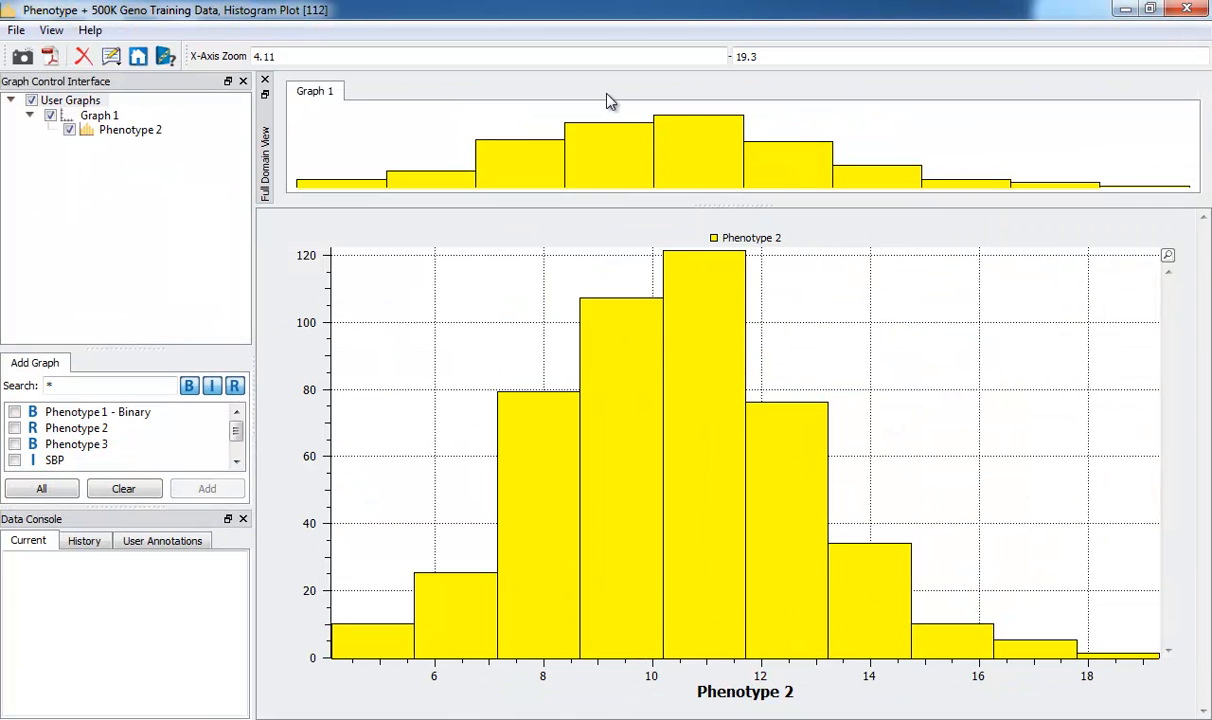
click(99, 117)
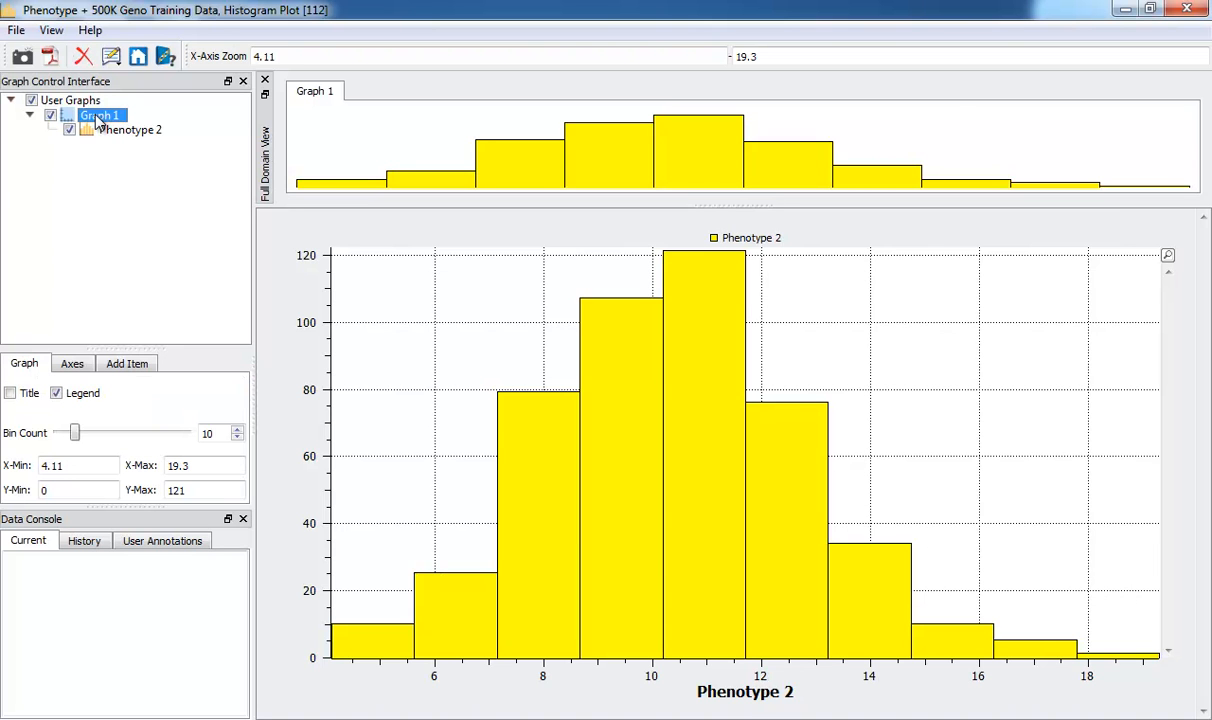
drag(75, 441, 109, 444)
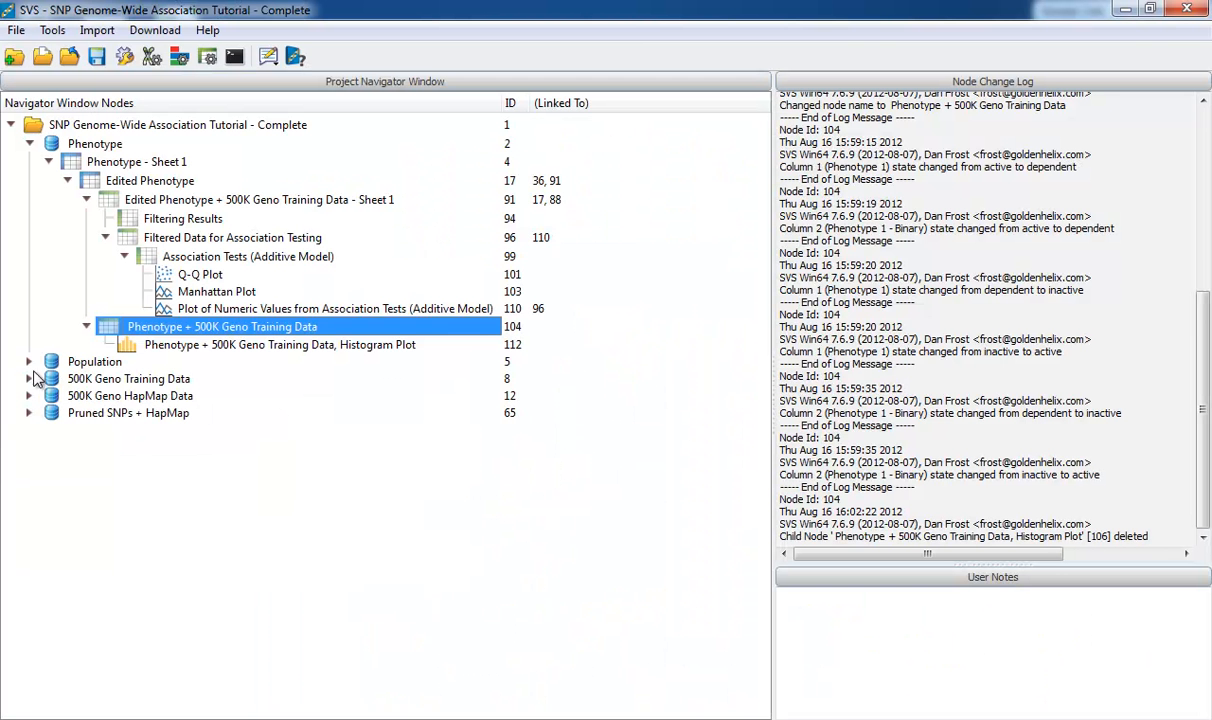
View the Heat Map of IBD Estimate: Estimated PI under 500K Geno Training Data, zoom in around its diagonal and close it
click(29, 379)
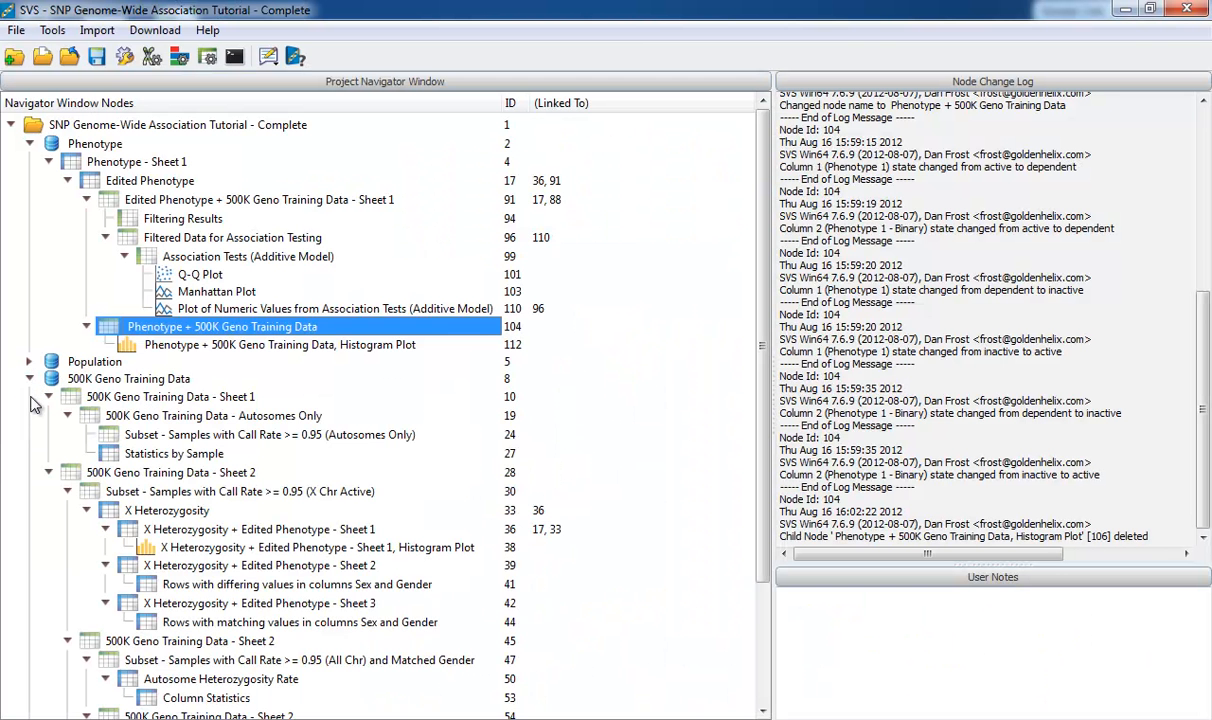
scroll(32, 400, down, 3)
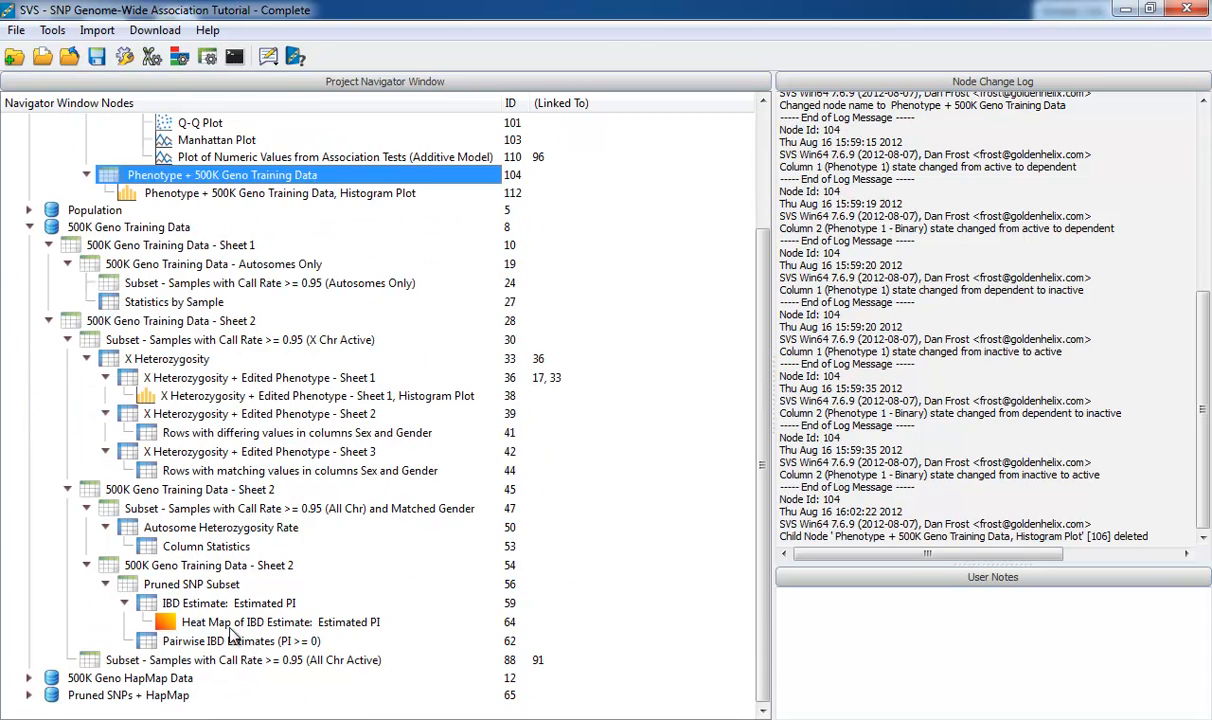
double_click(225, 620)
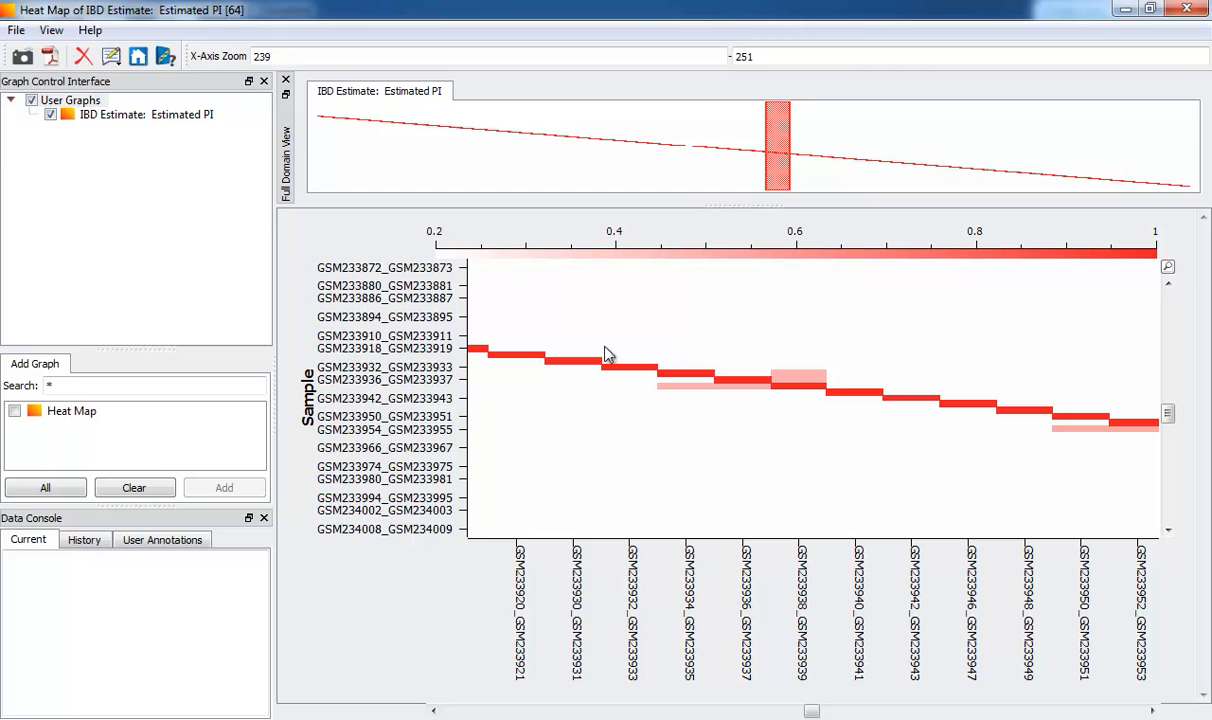
mouse_move(590, 312)
mouse_down()
mouse_move(816, 403)
mouse_move(847, 435)
mouse_up()
click(1187, 9)
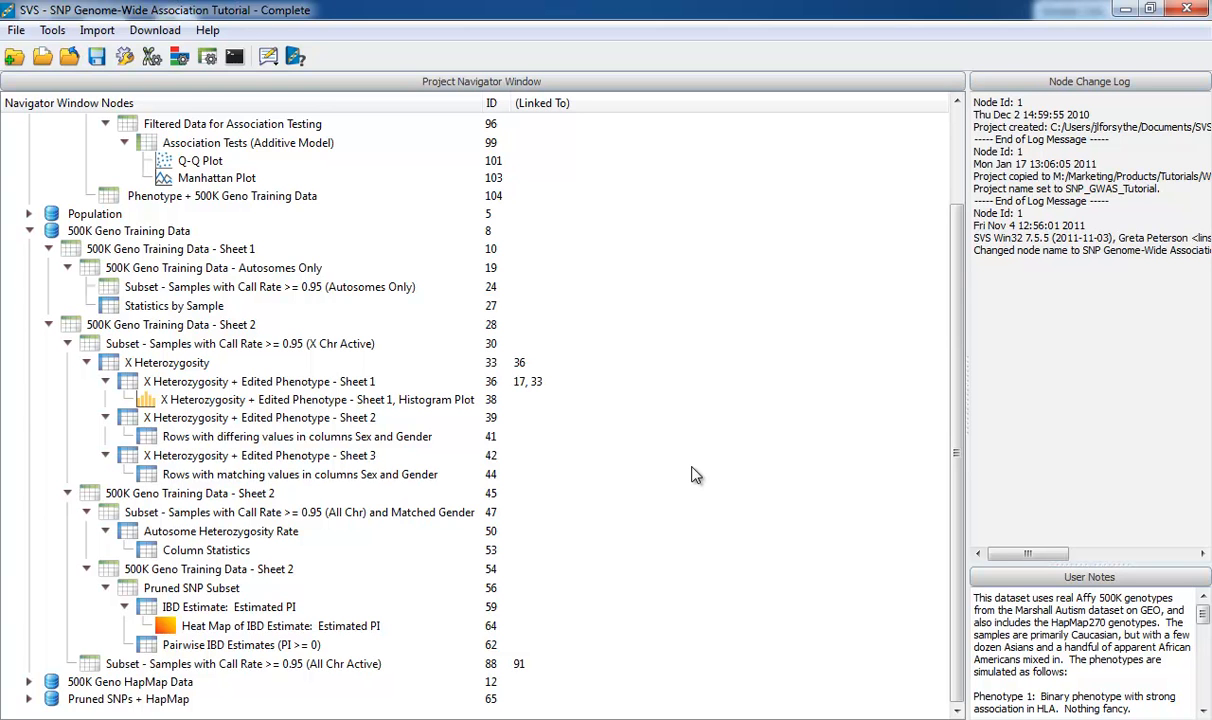
Close the current project, discarding its changes, and open the Seq Demo Starter project
click(69, 56)
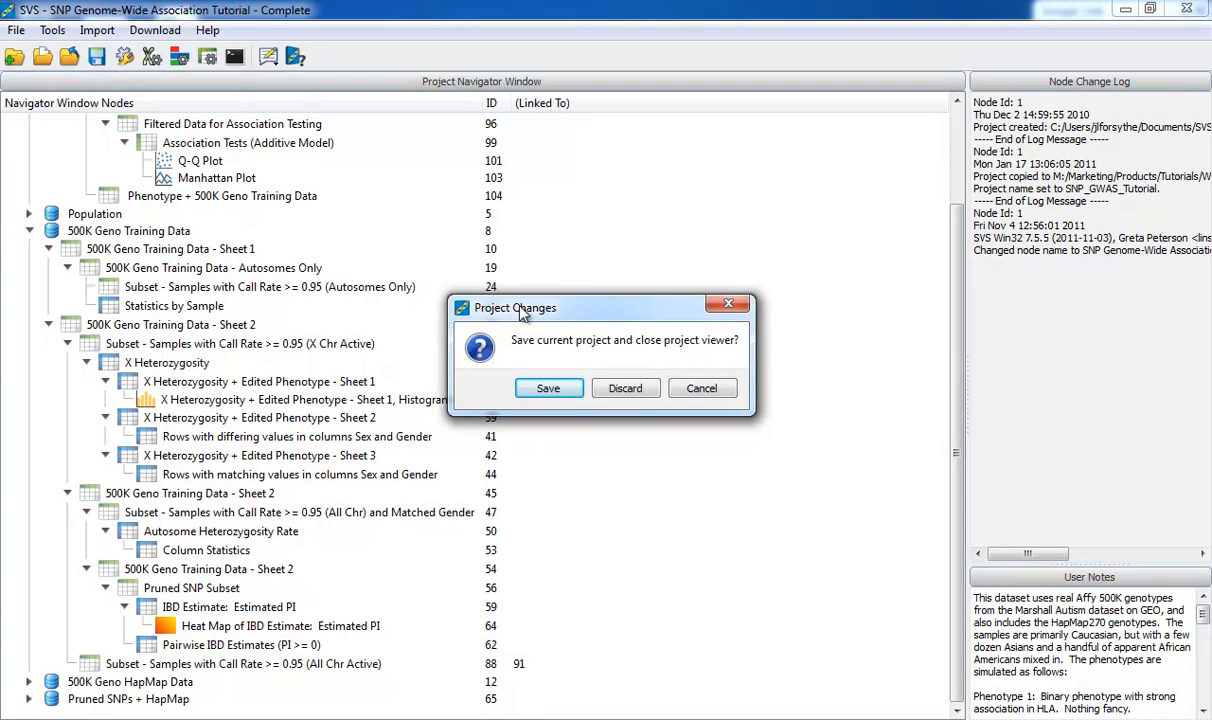
click(621, 388)
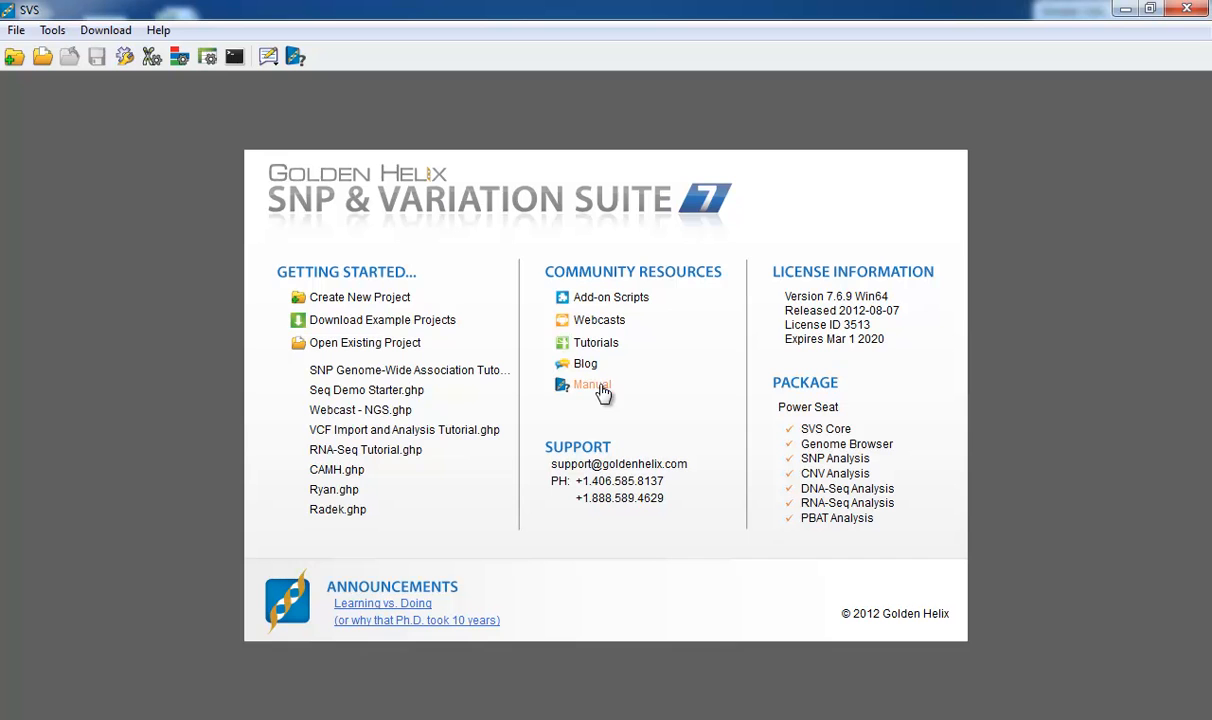
click(366, 386)
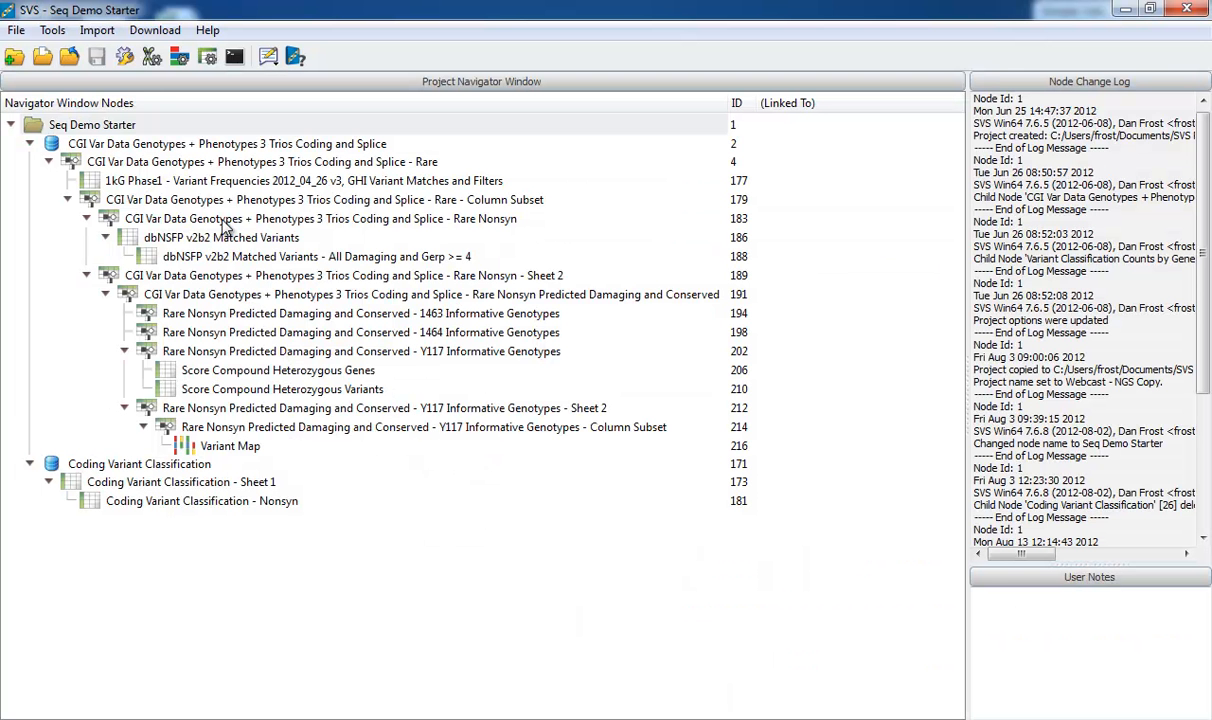
Open the CGI Var Data "Rare Nonsyn" spreadsheet maximized and show its marker map rows
double_click(223, 219)
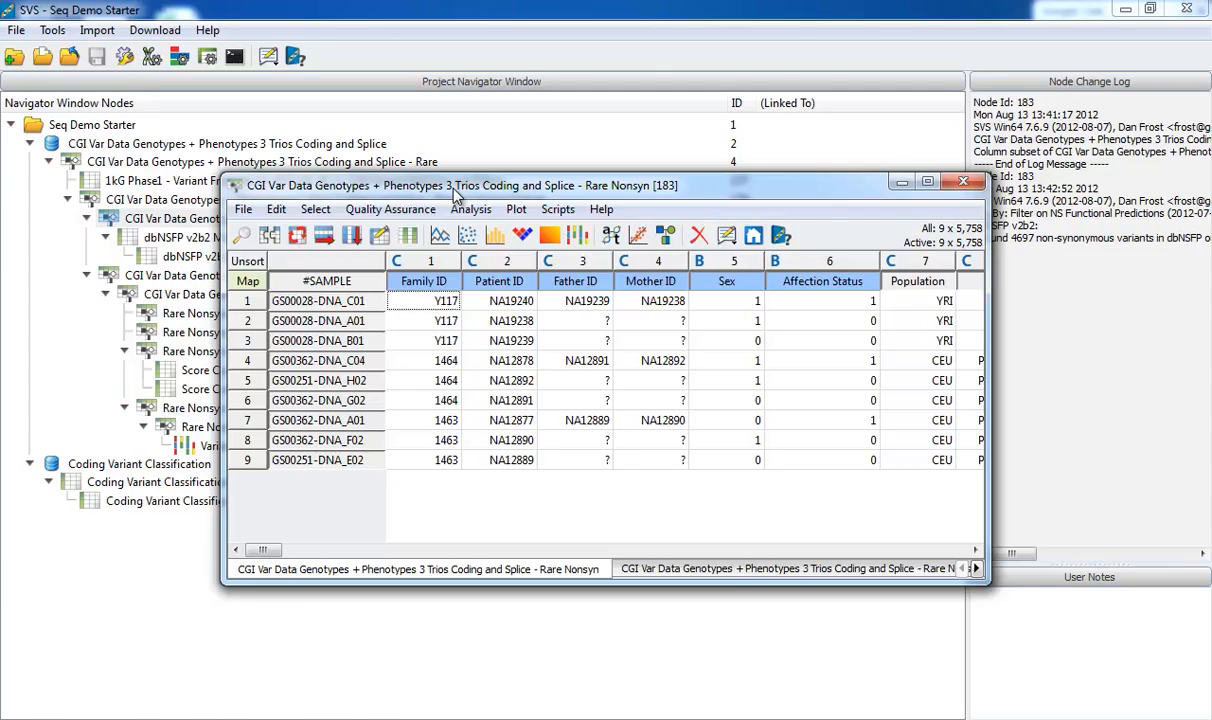
double_click(433, 188)
click(15, 106)
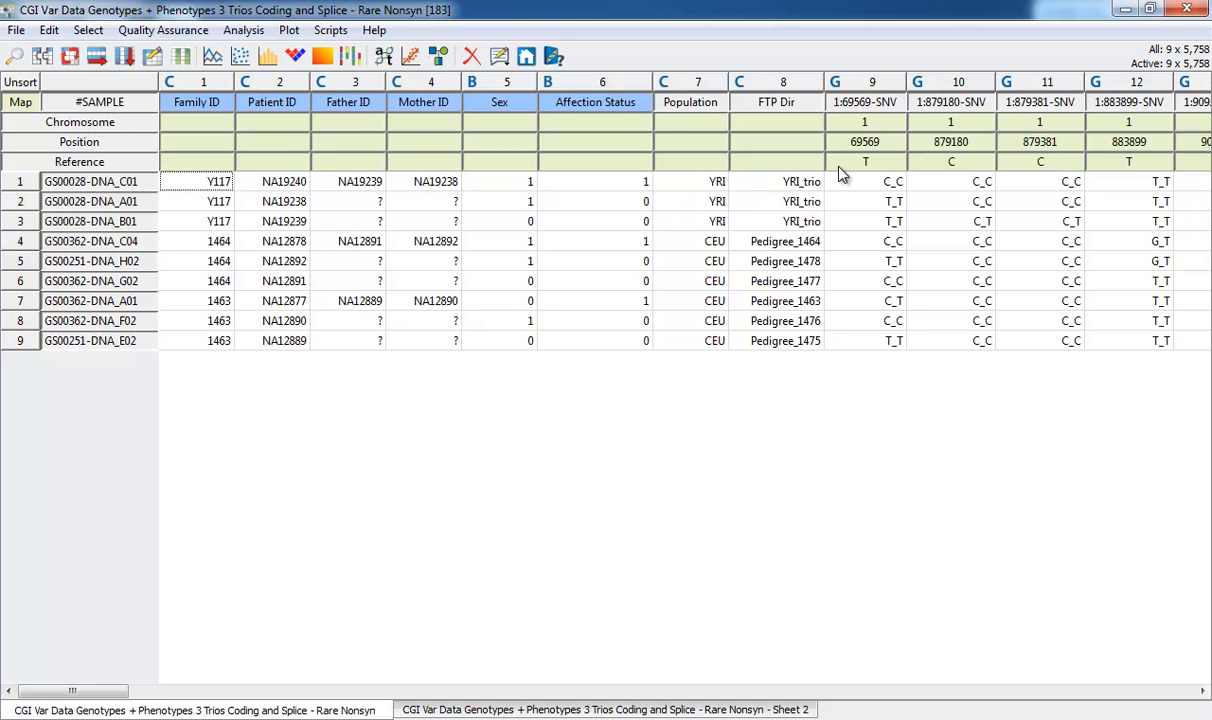
Create a variant map of the Rare Nonsyn spreadsheet with Reference as the reference allele field, and maximize its window
click(322, 56)
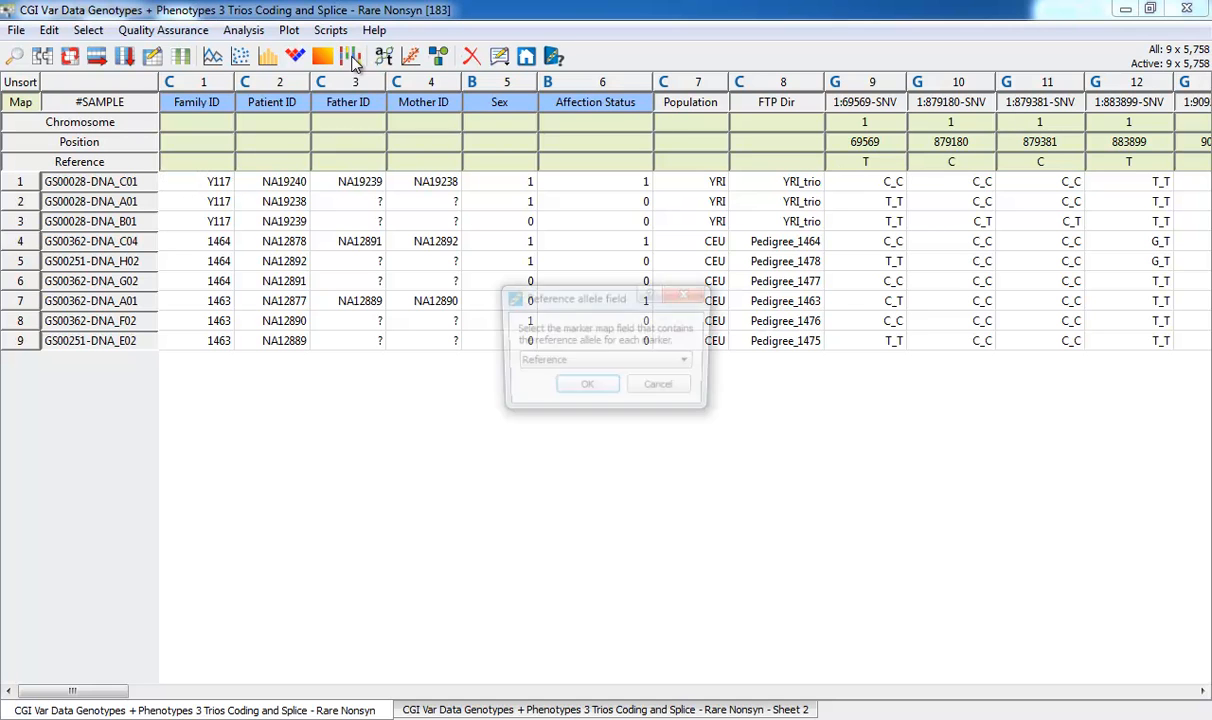
click(576, 388)
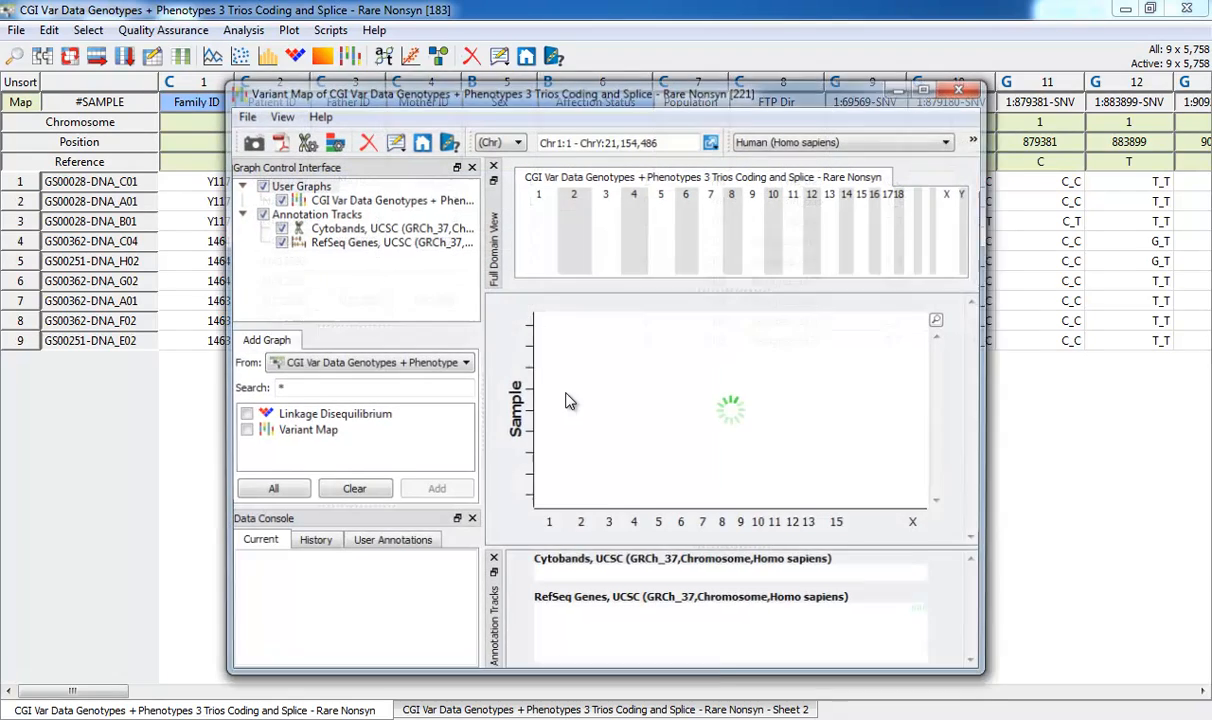
double_click(600, 91)
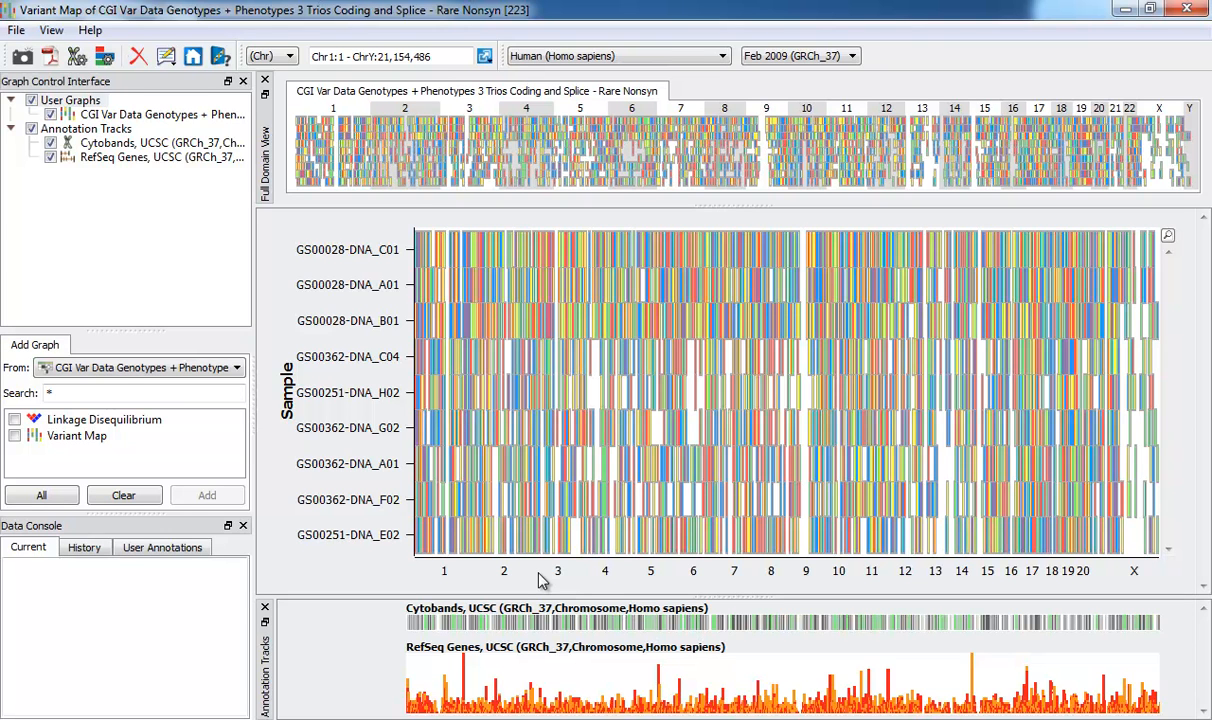
Group the variant map's rows by Family ID and split them into a separate graph for each family
click(140, 114)
click(118, 359)
click(162, 359)
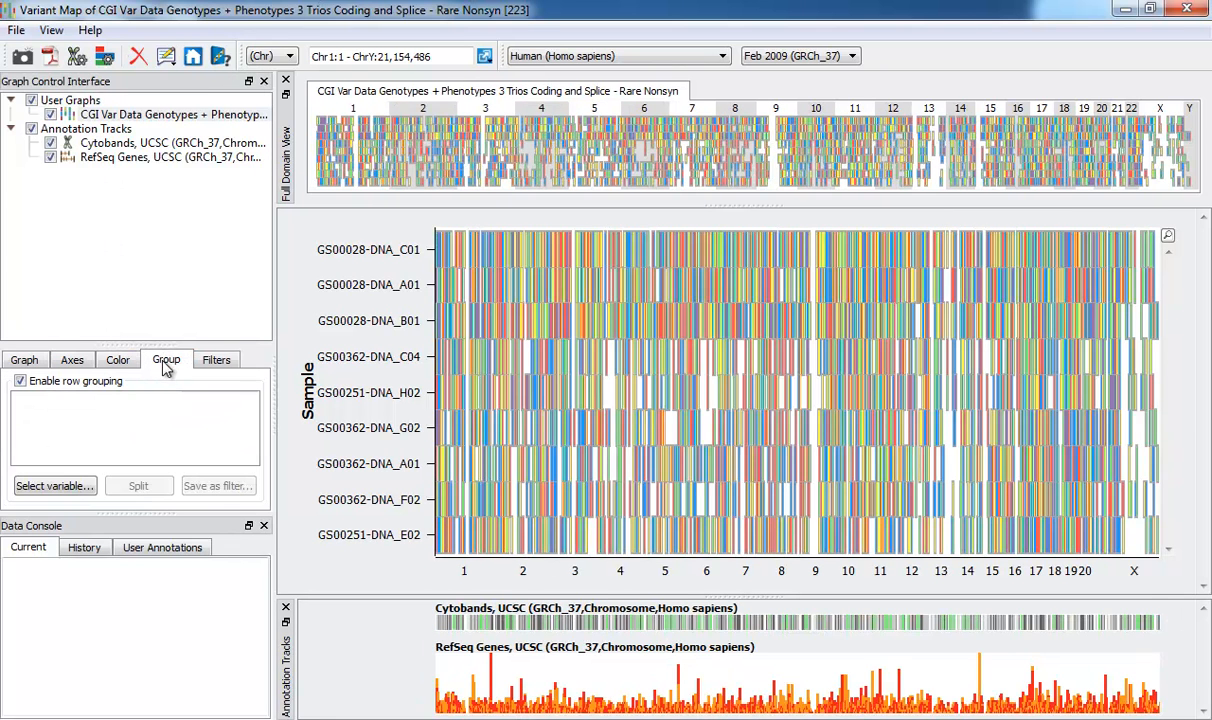
click(55, 486)
click(490, 315)
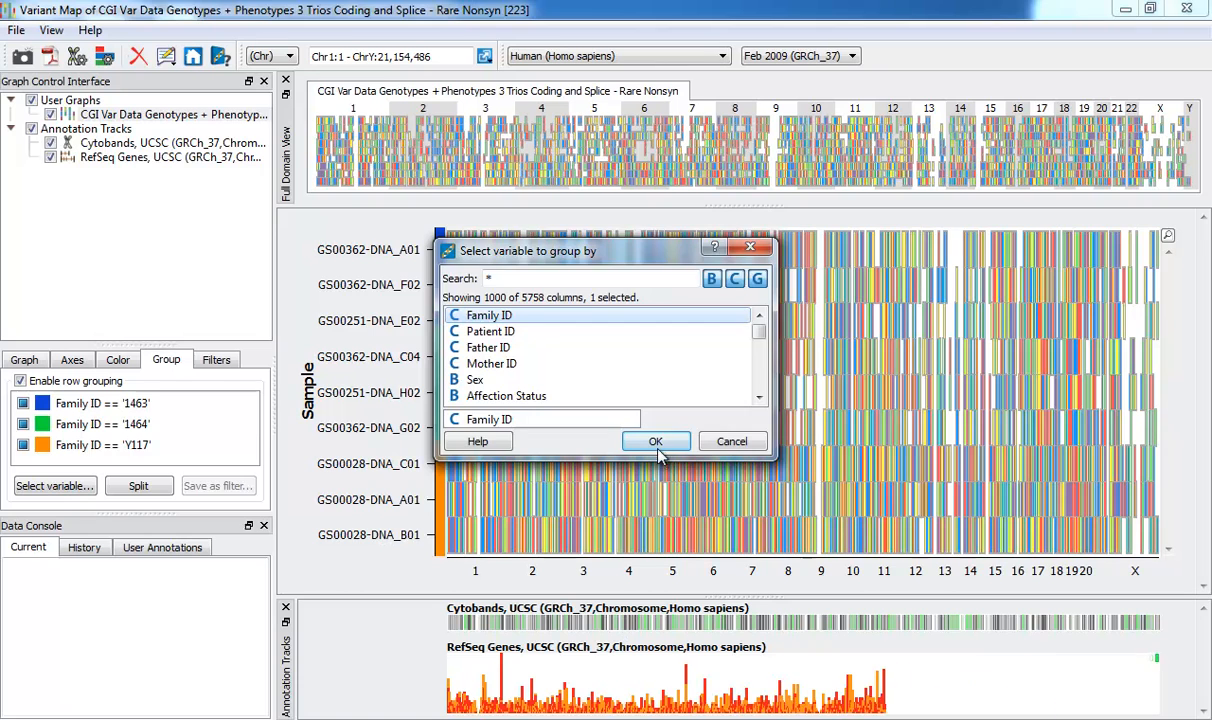
click(655, 441)
click(138, 486)
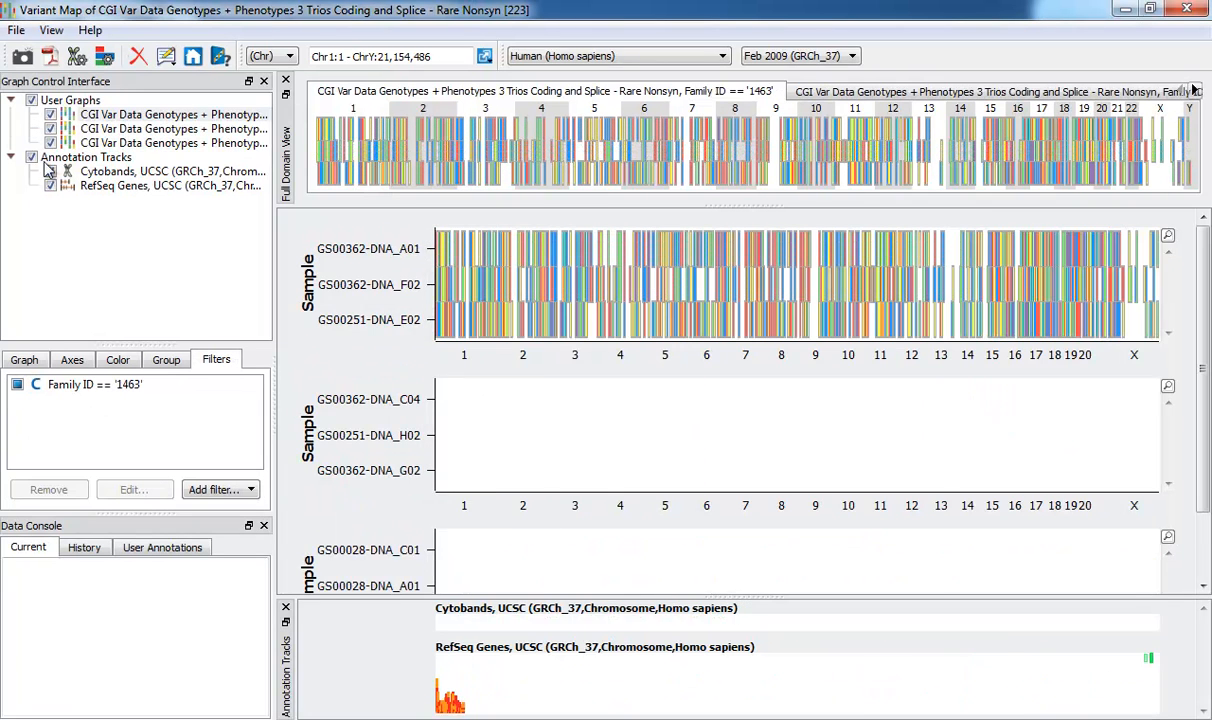
Hide the variant map graphs of families 1463 and 1464 and show the title on the Y117 graph
click(50, 128)
click(50, 114)
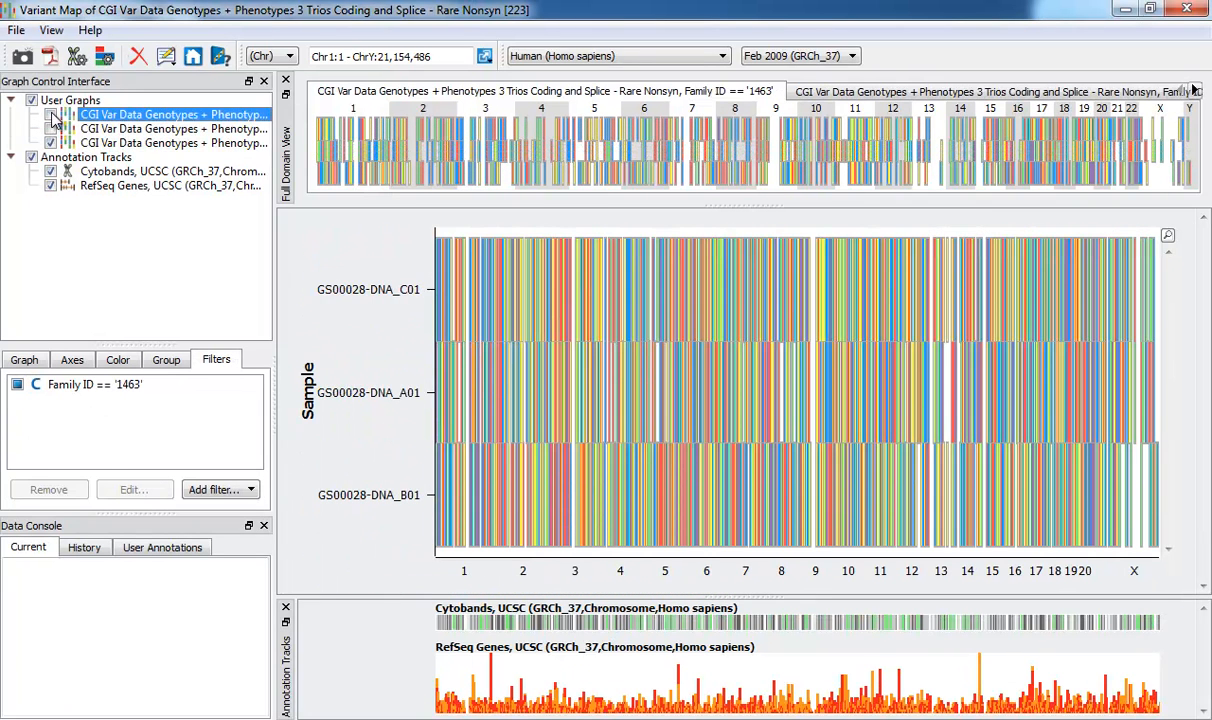
click(62, 143)
click(10, 380)
click(58, 382)
Enable row grouping on the Y117 variant map and group its samples by Affection Status
click(163, 364)
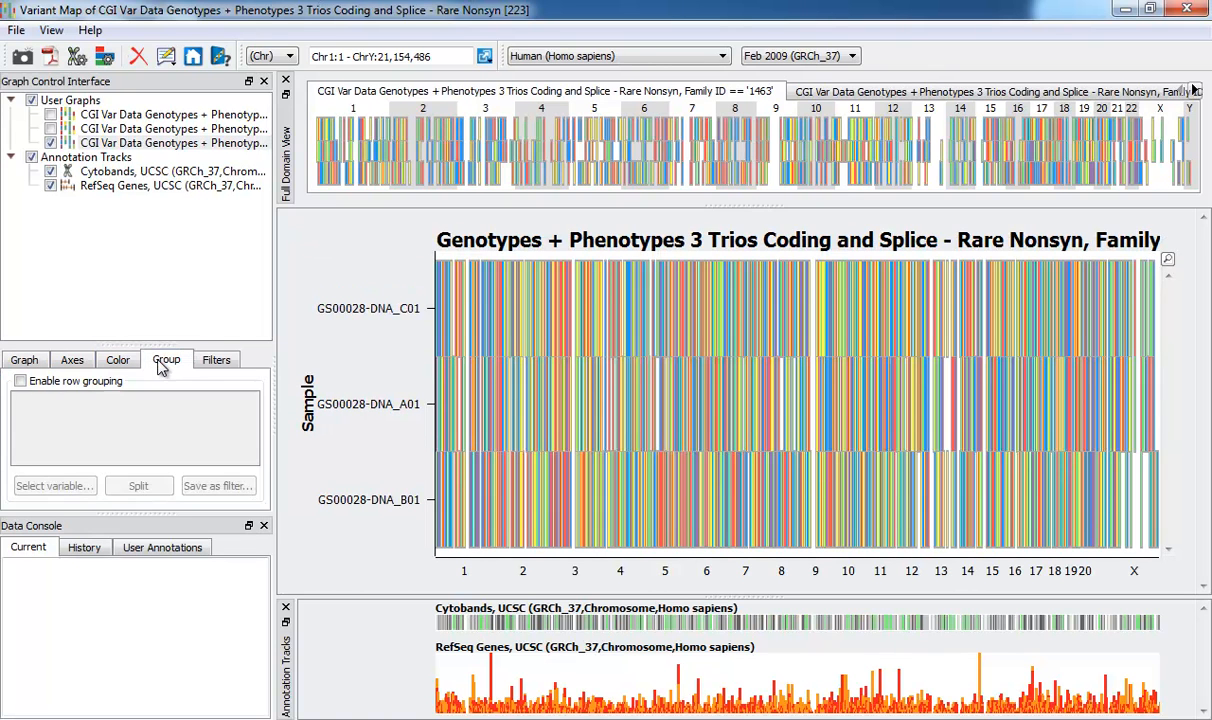
click(20, 381)
click(55, 485)
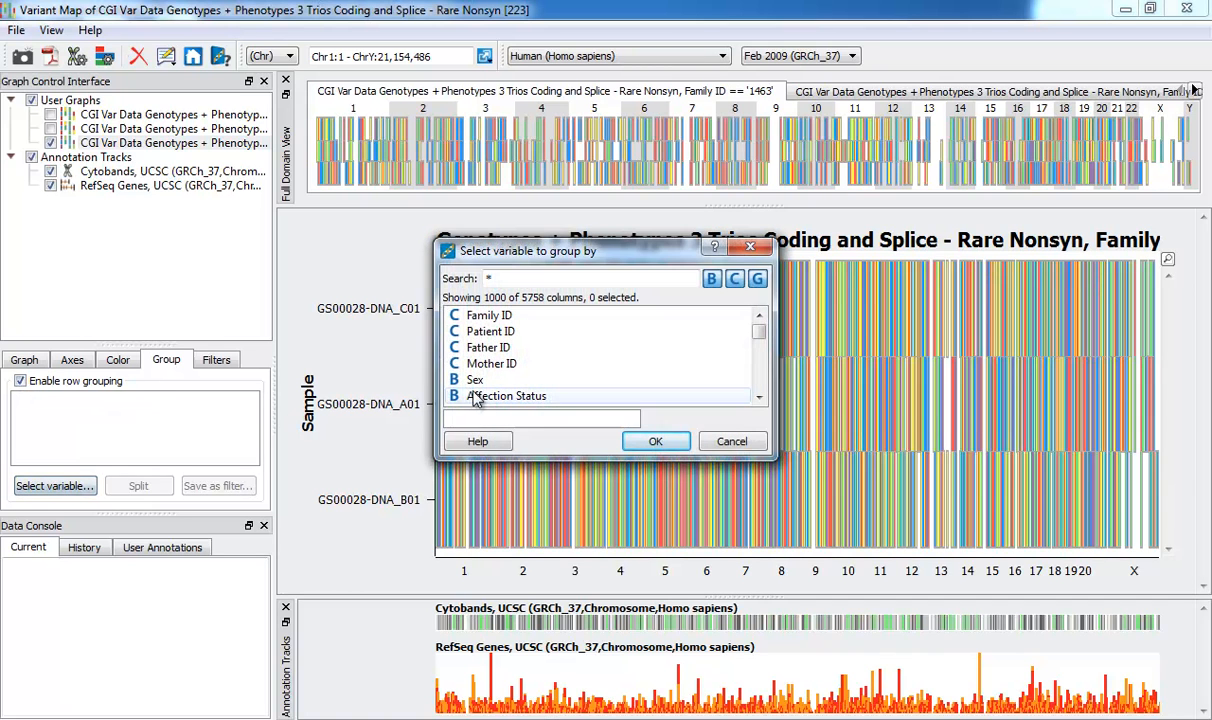
click(490, 396)
click(655, 441)
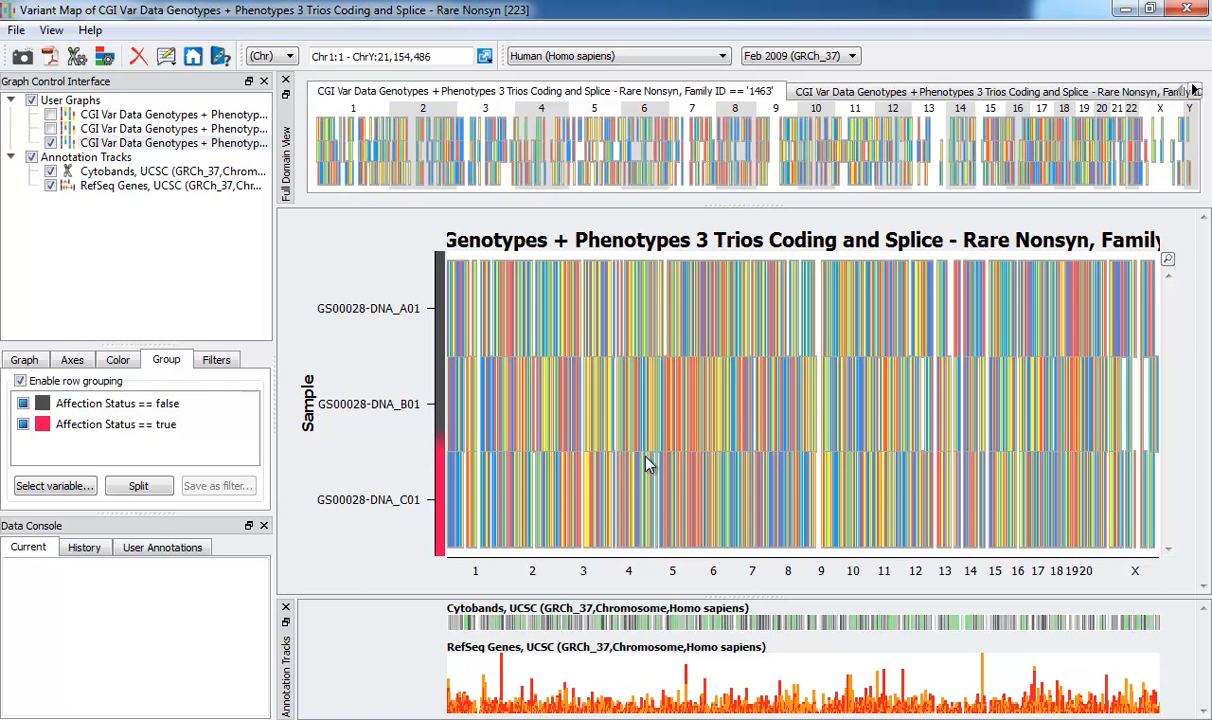
Inspect the chromosome 1 region Chr1:63,069,253 - 63,113,512 at the DOCK7 gene with taller annotation tracks, and reset the zoom to the whole genome
click(489, 574)
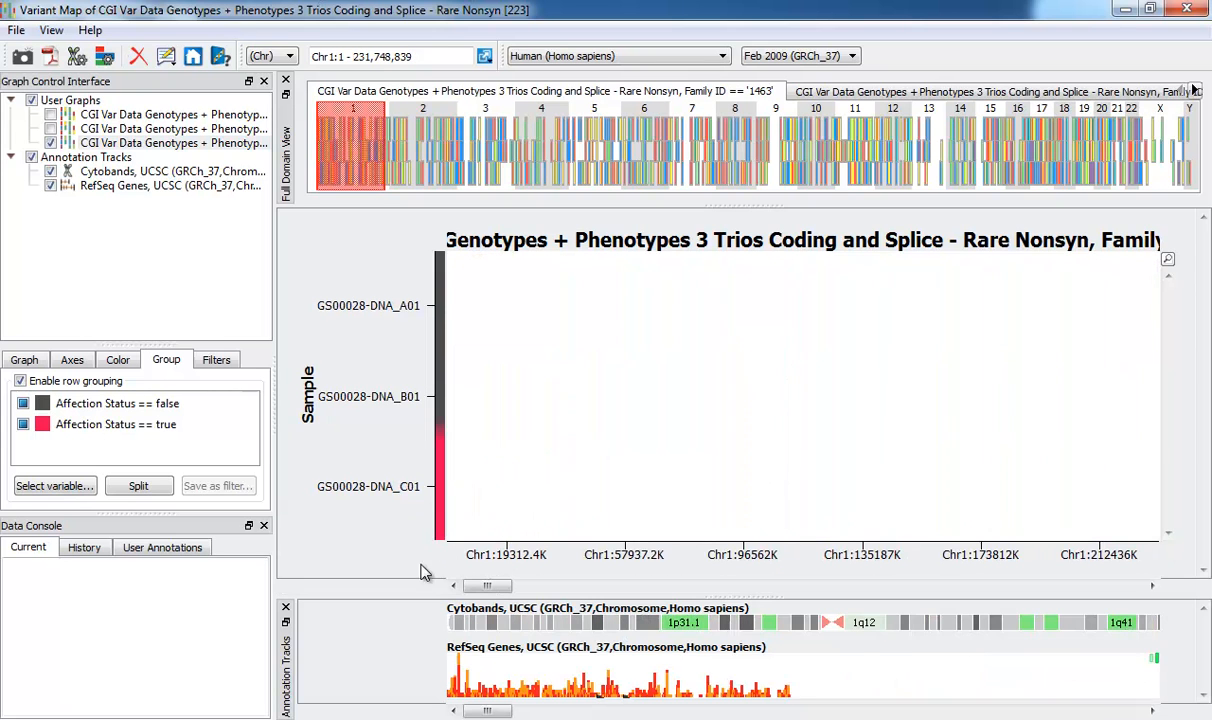
click(622, 560)
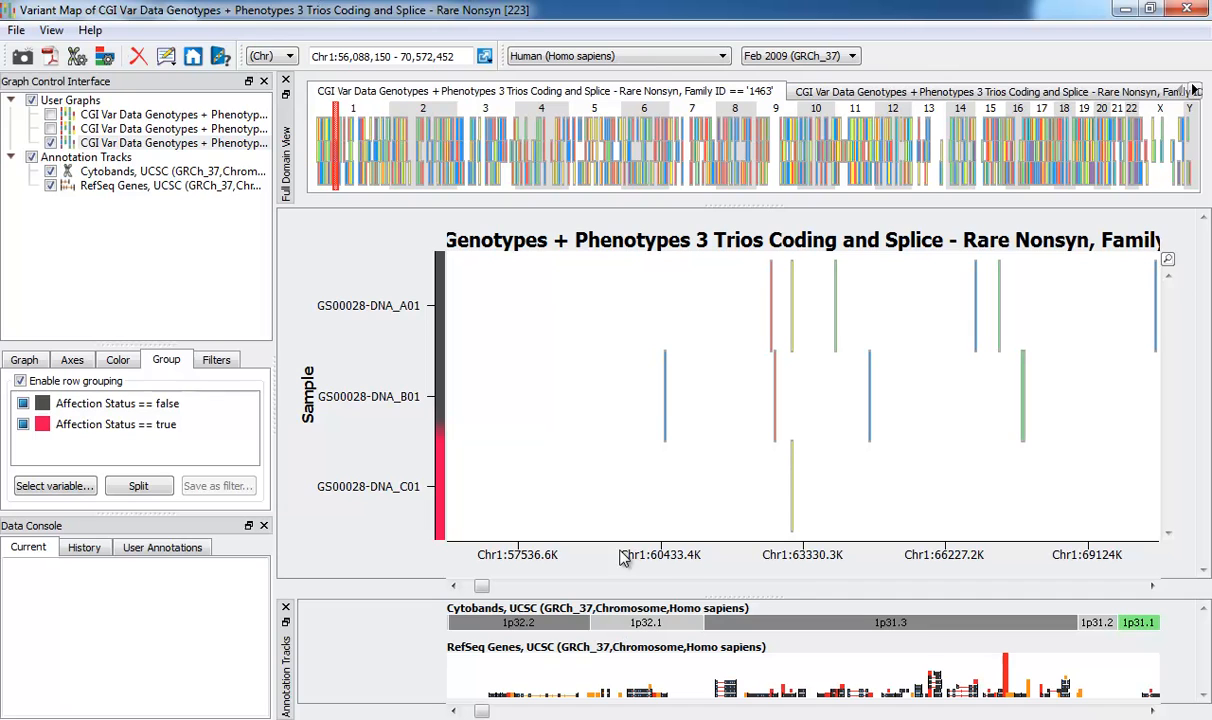
click(796, 560)
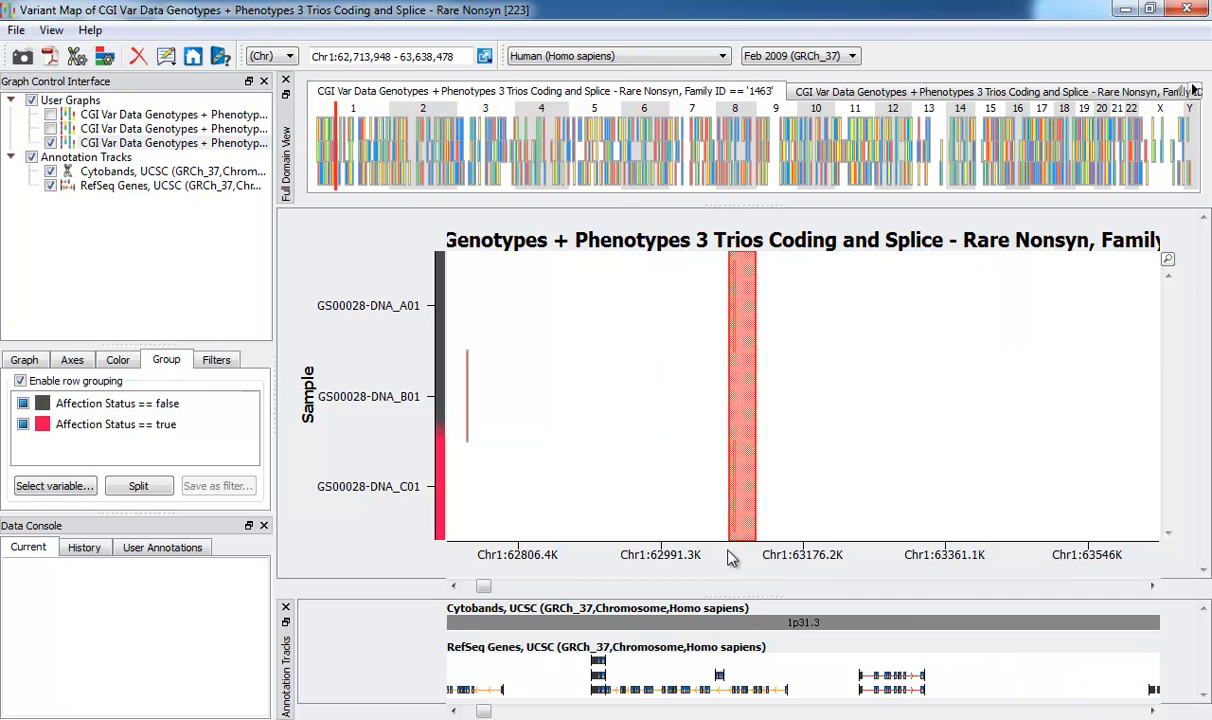
click(728, 556)
drag(741, 595, 755, 508)
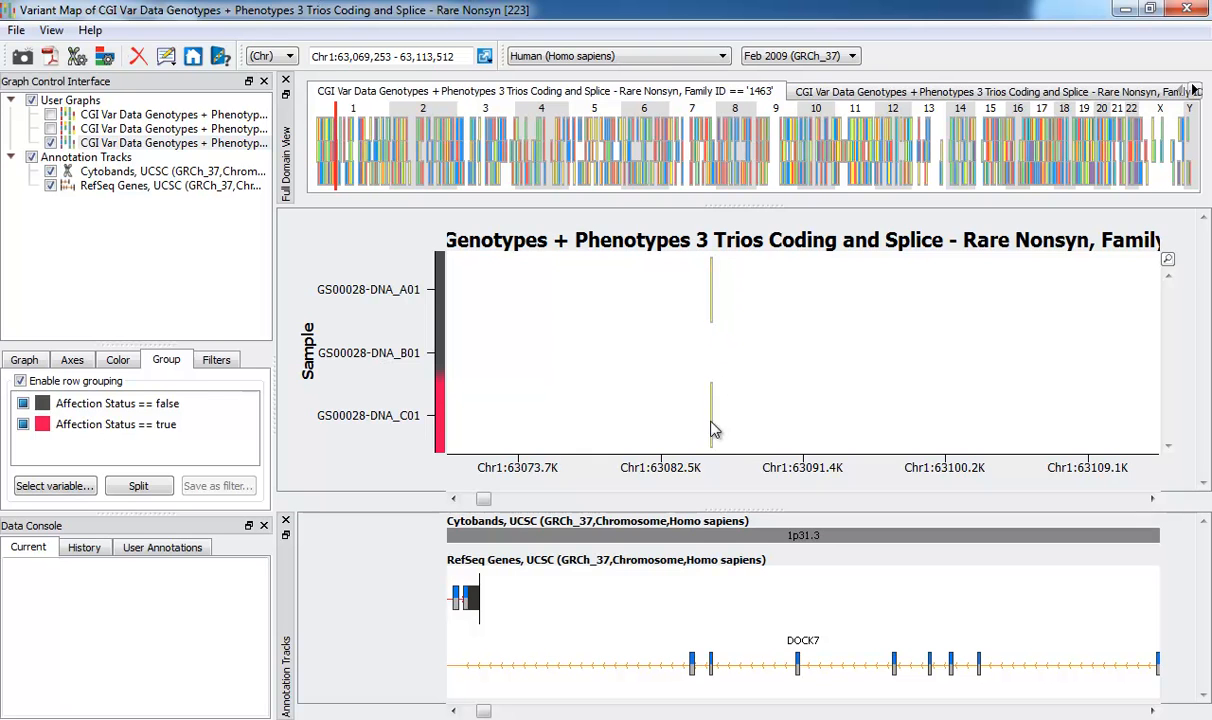
right_click(736, 333)
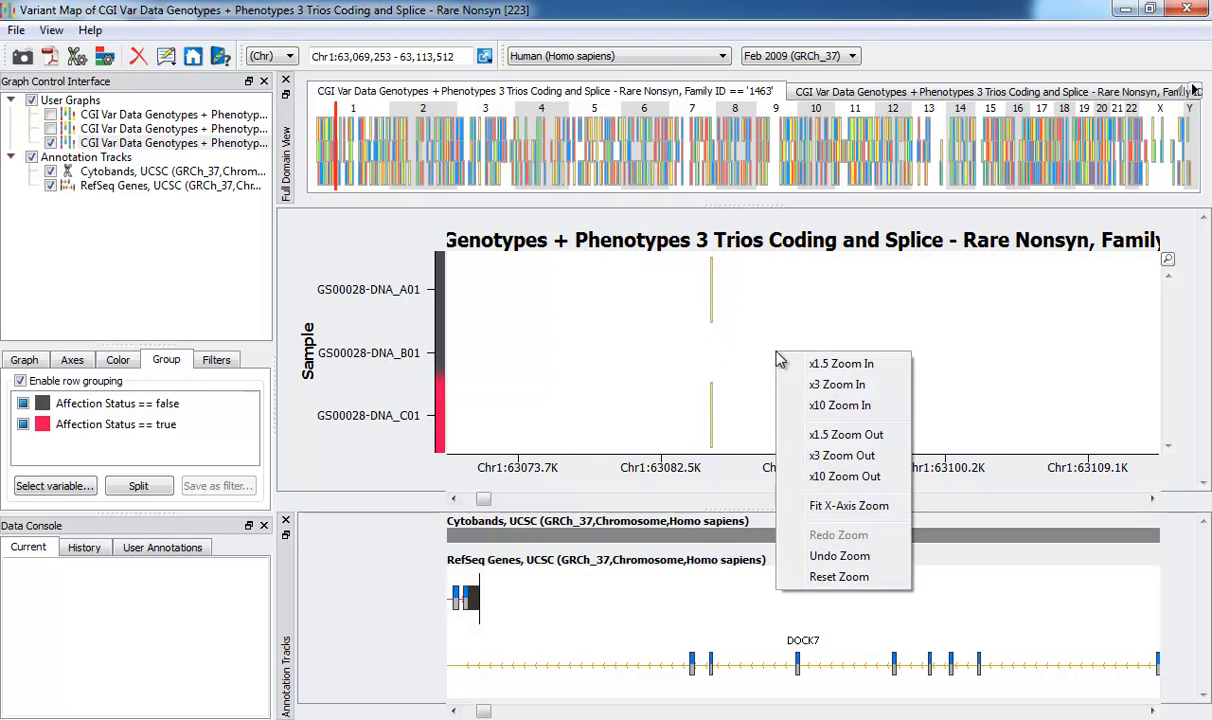
click(760, 549)
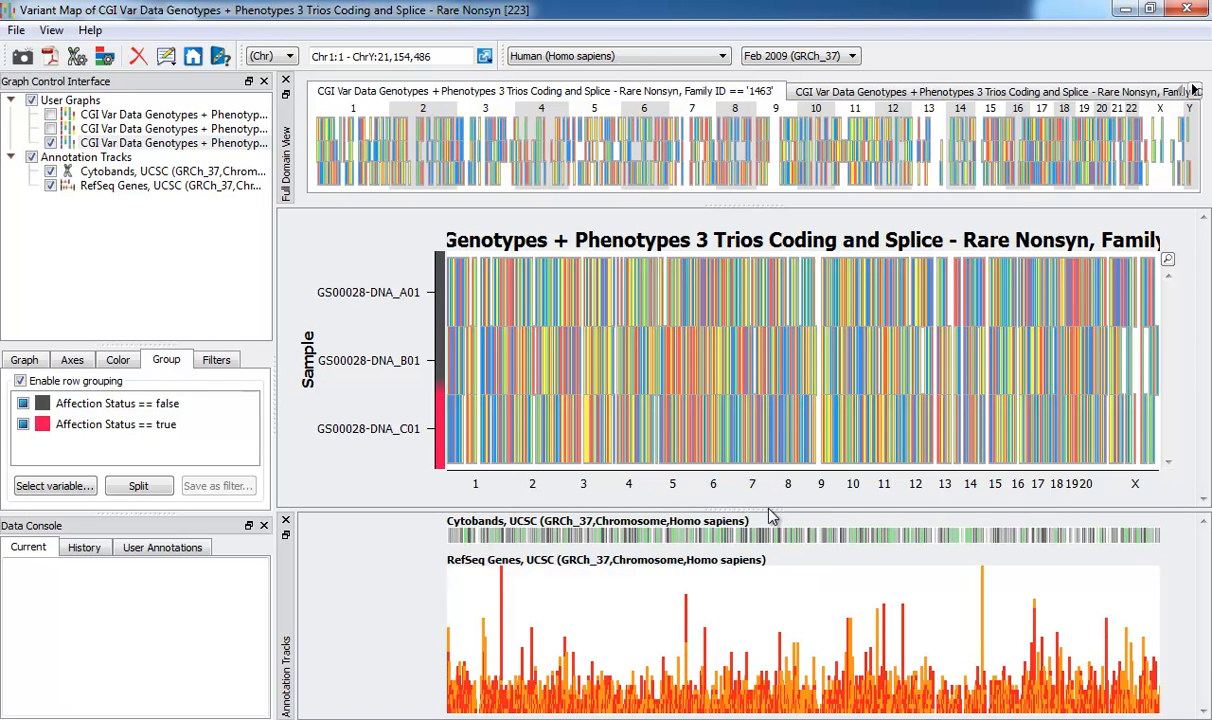